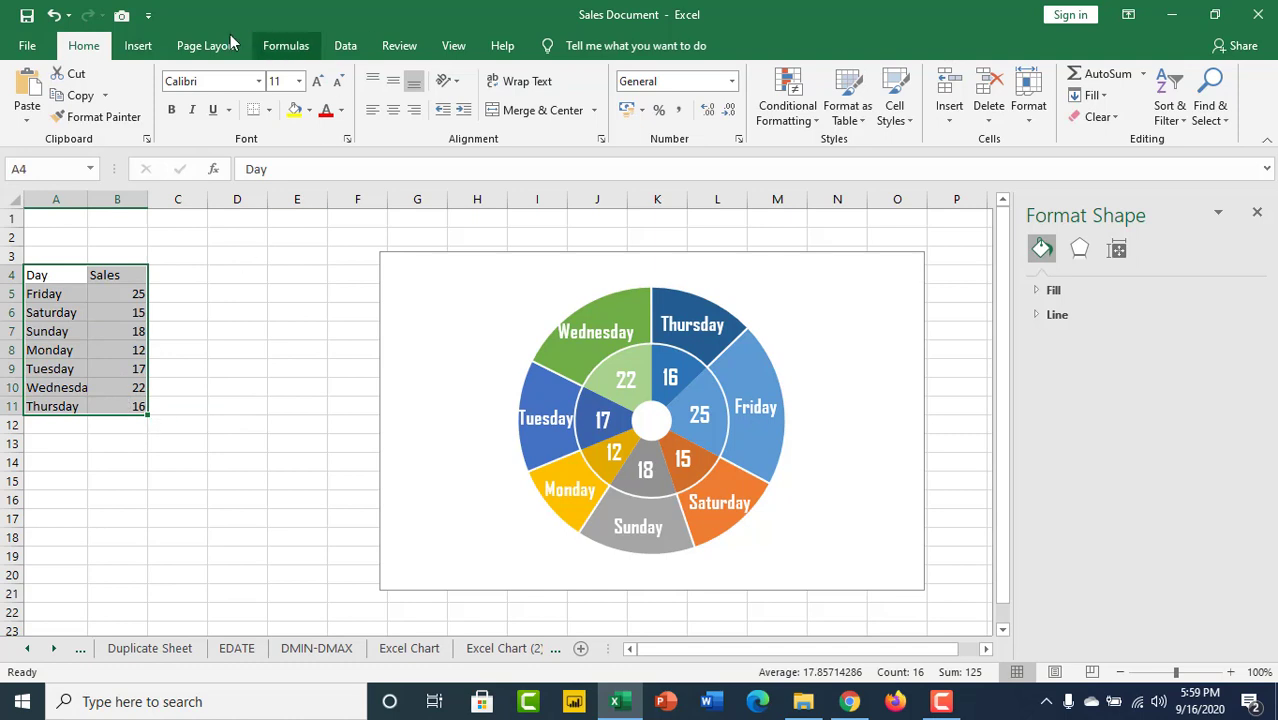
Step: Increase the font size of the sales table A4:B11 to 18 and widen column A to fit the day names
left_click(316, 77)
left_click(316, 77)
left_click(316, 77)
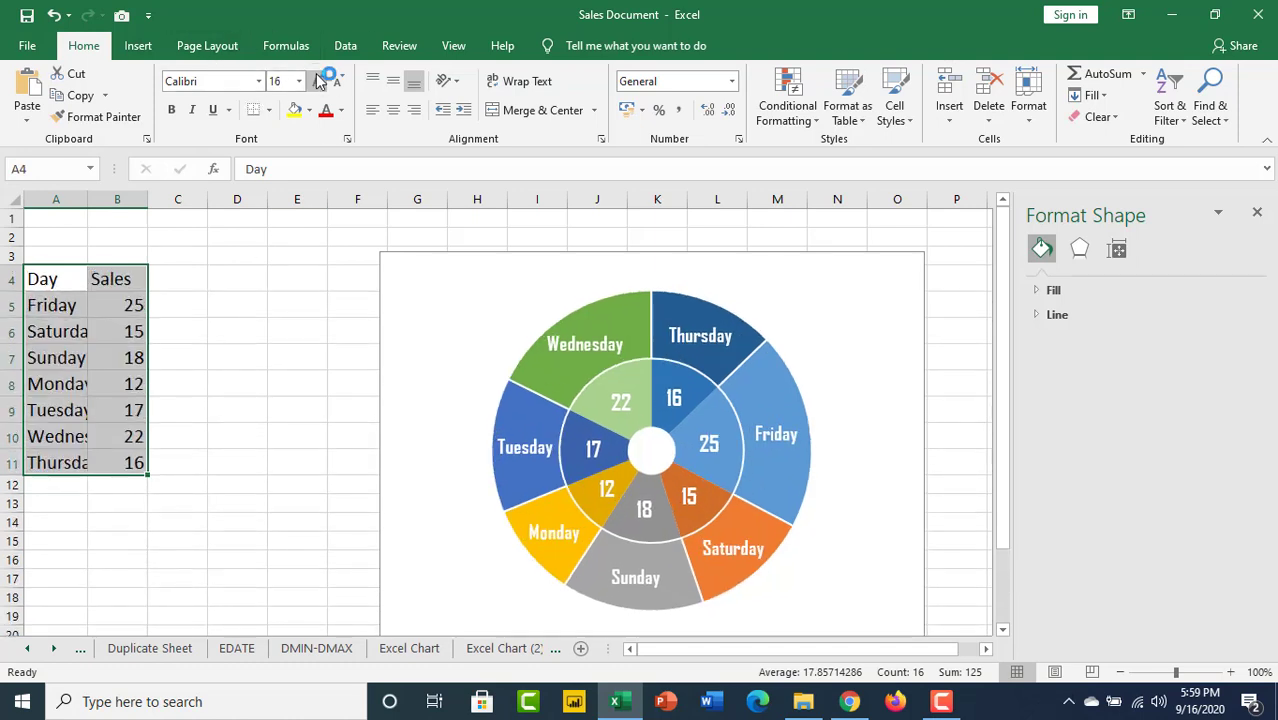
left_click(318, 80)
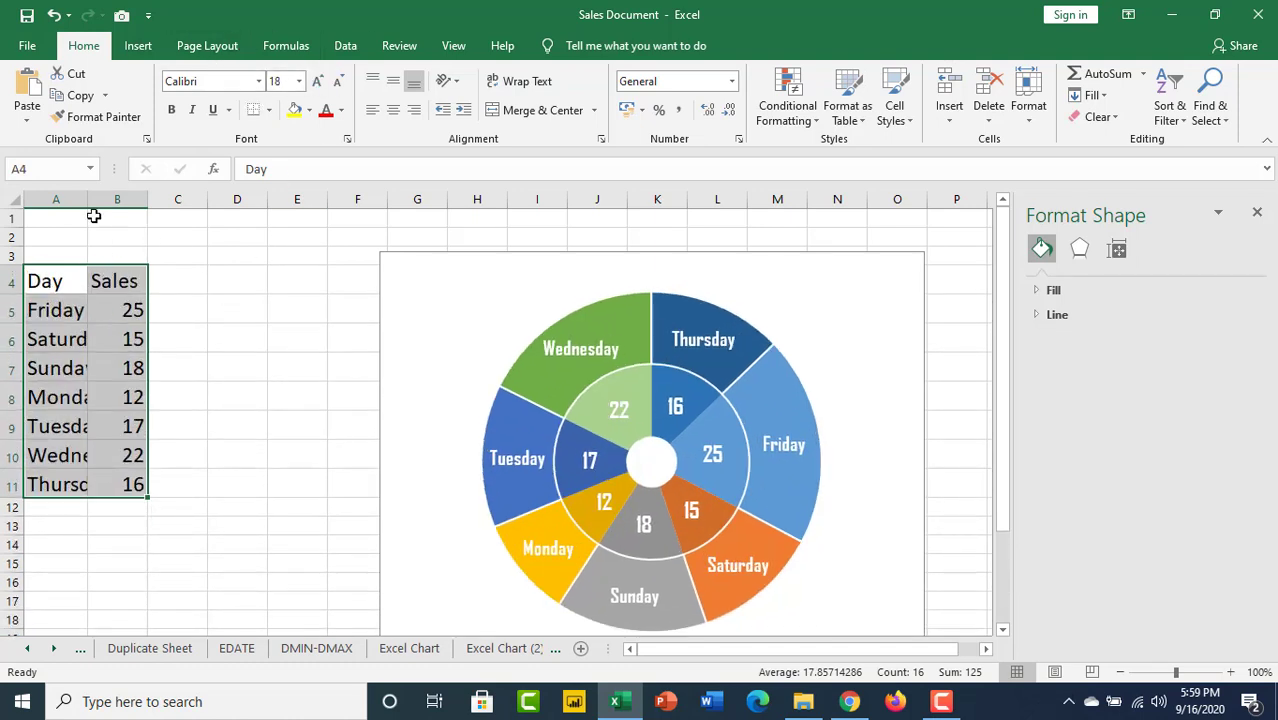
left_click_drag(88, 204, 218, 199)
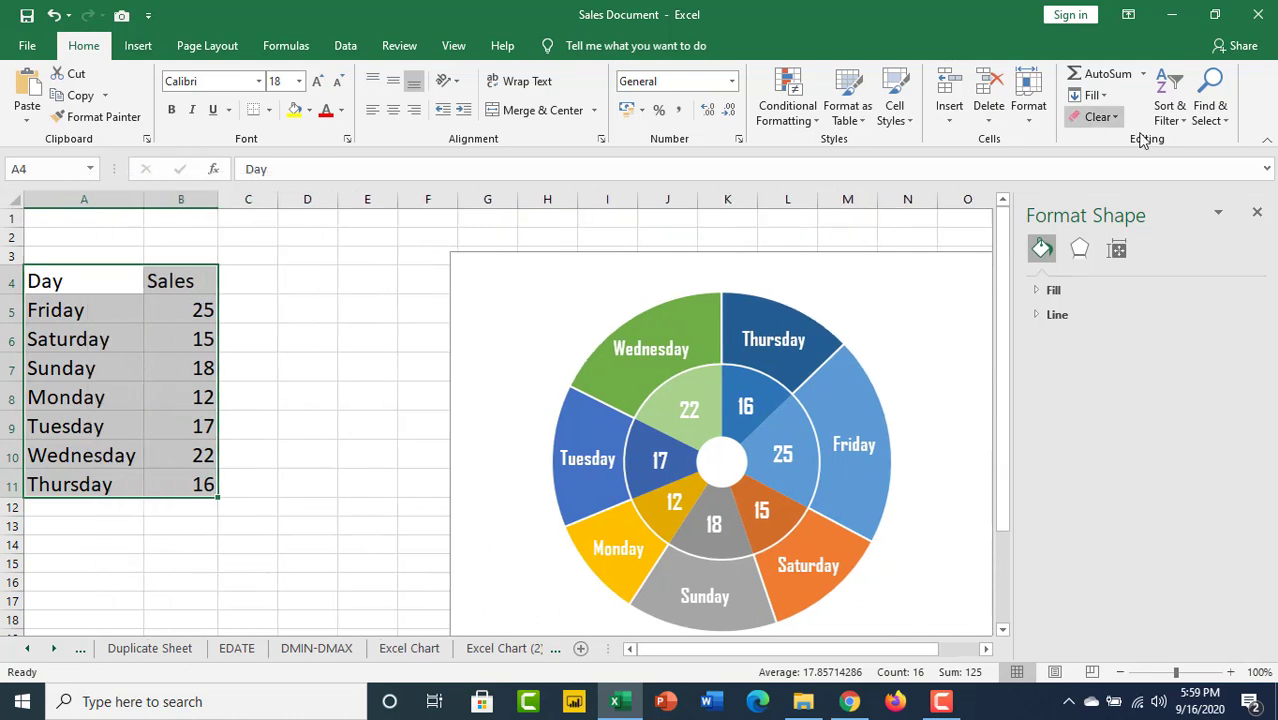
left_click(1257, 212)
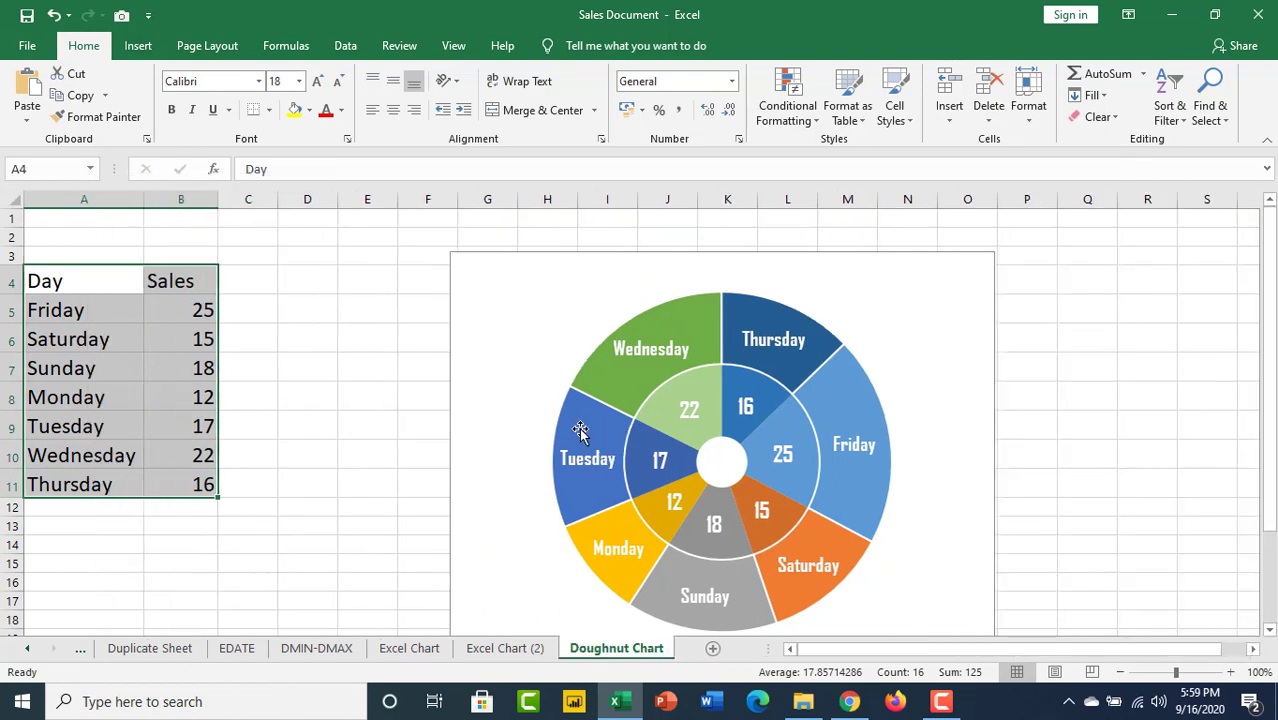
scroll(580, 430, "down", 1)
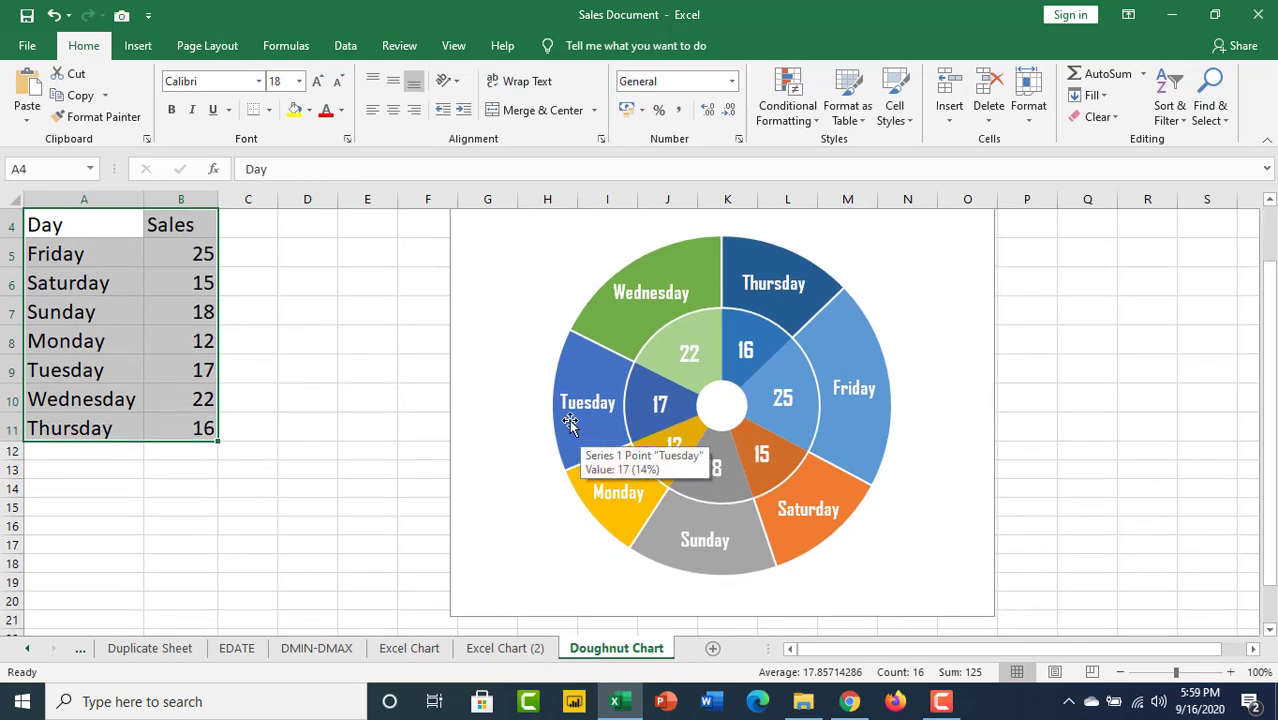
left_click(166, 263)
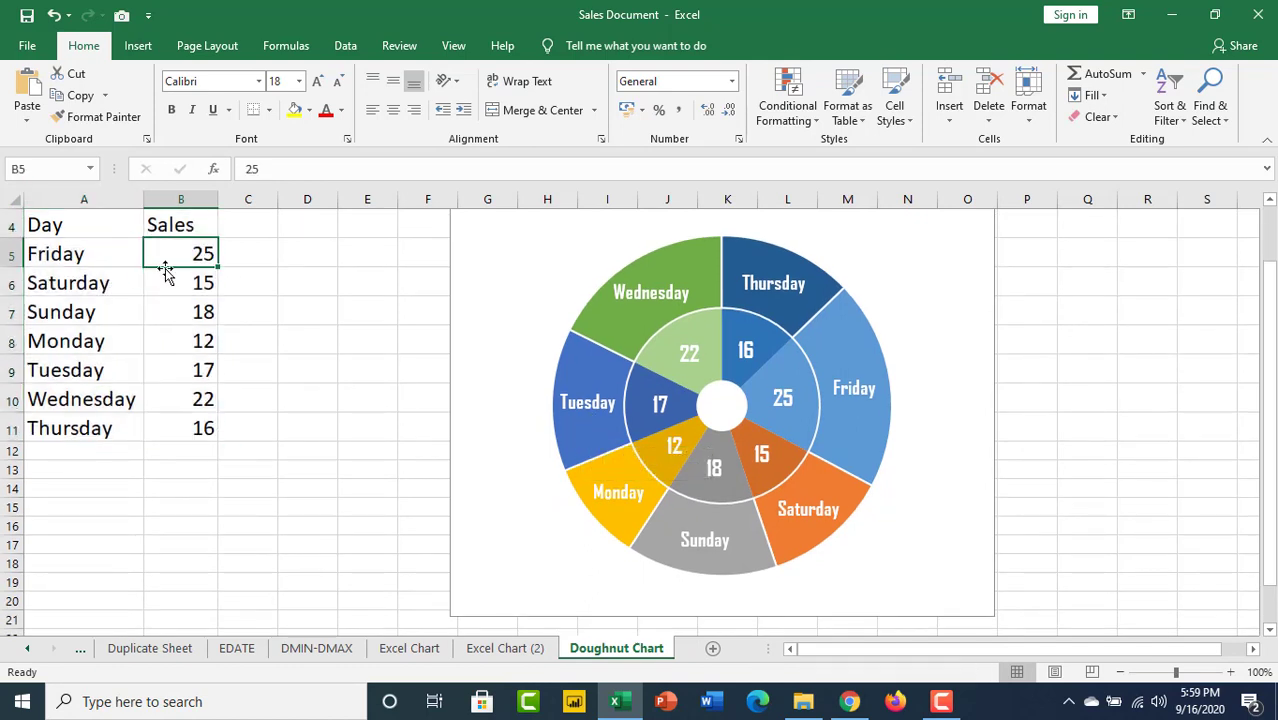
left_click(101, 283)
key("Right")
key("Right")
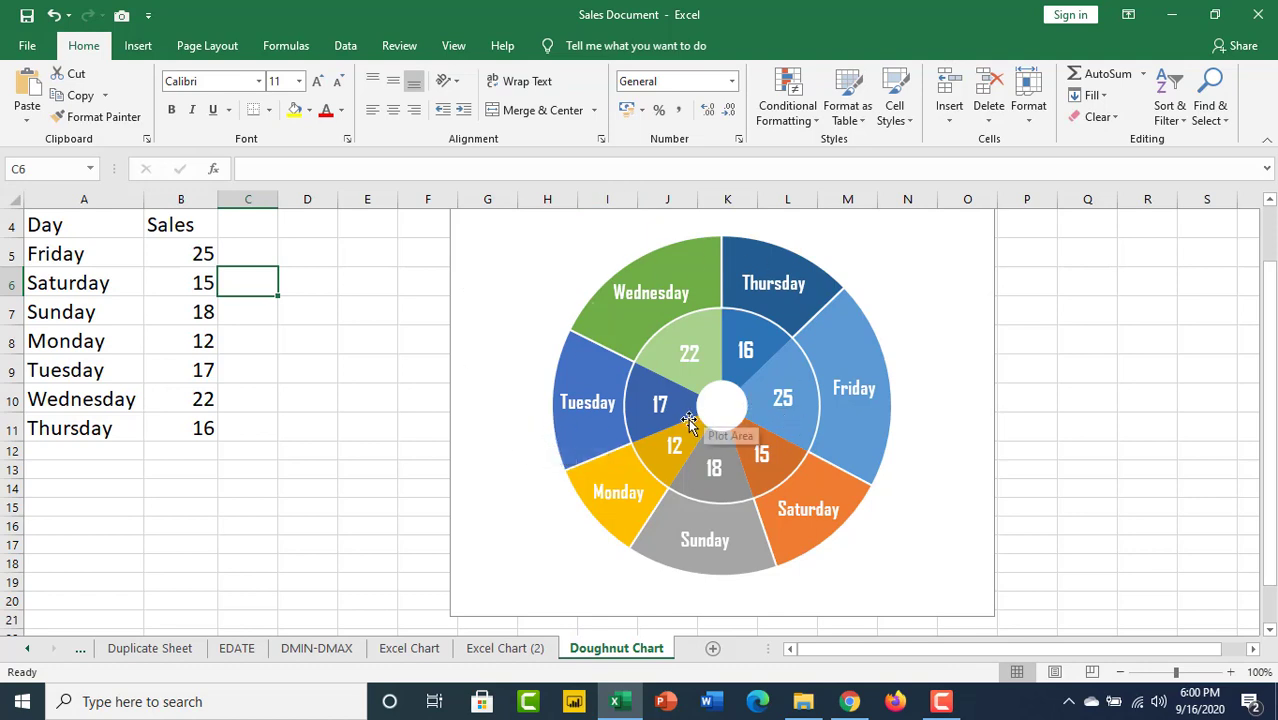
mouse_move(686, 422)
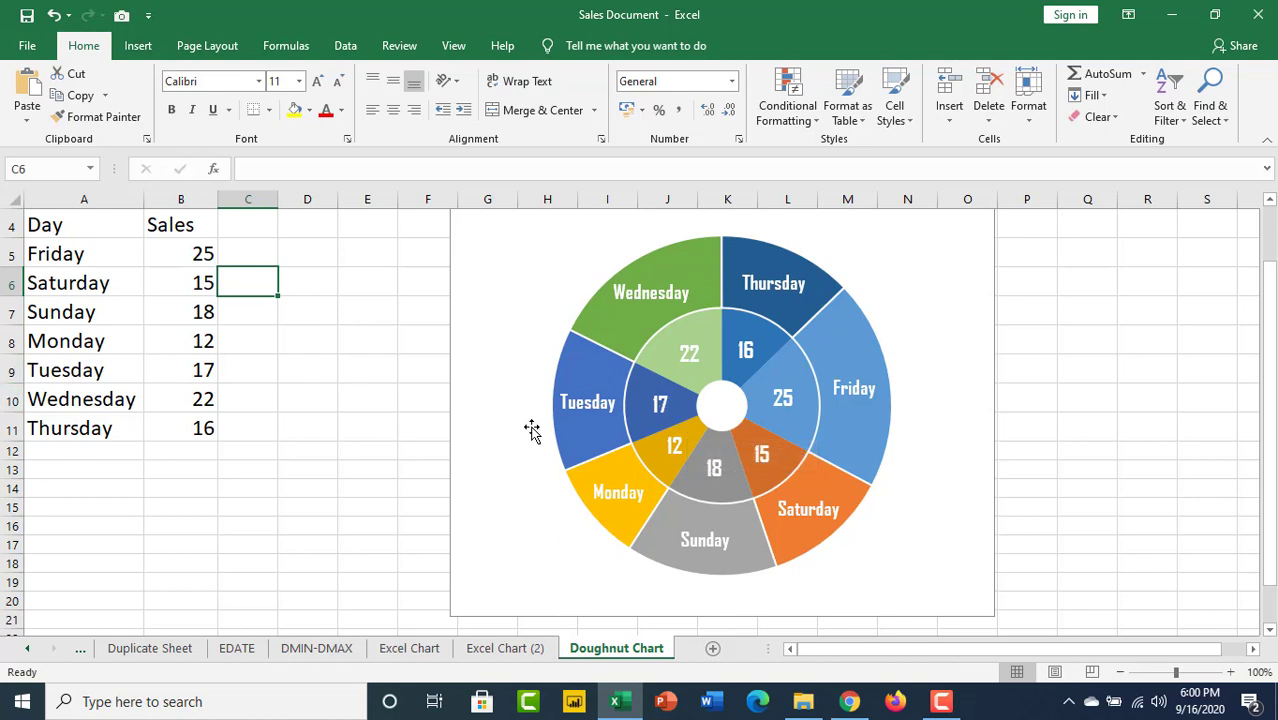
Step: Copy the Doughnut Chart sheet to the end of the workbook and delete the chart on the copy
right_click(630, 655)
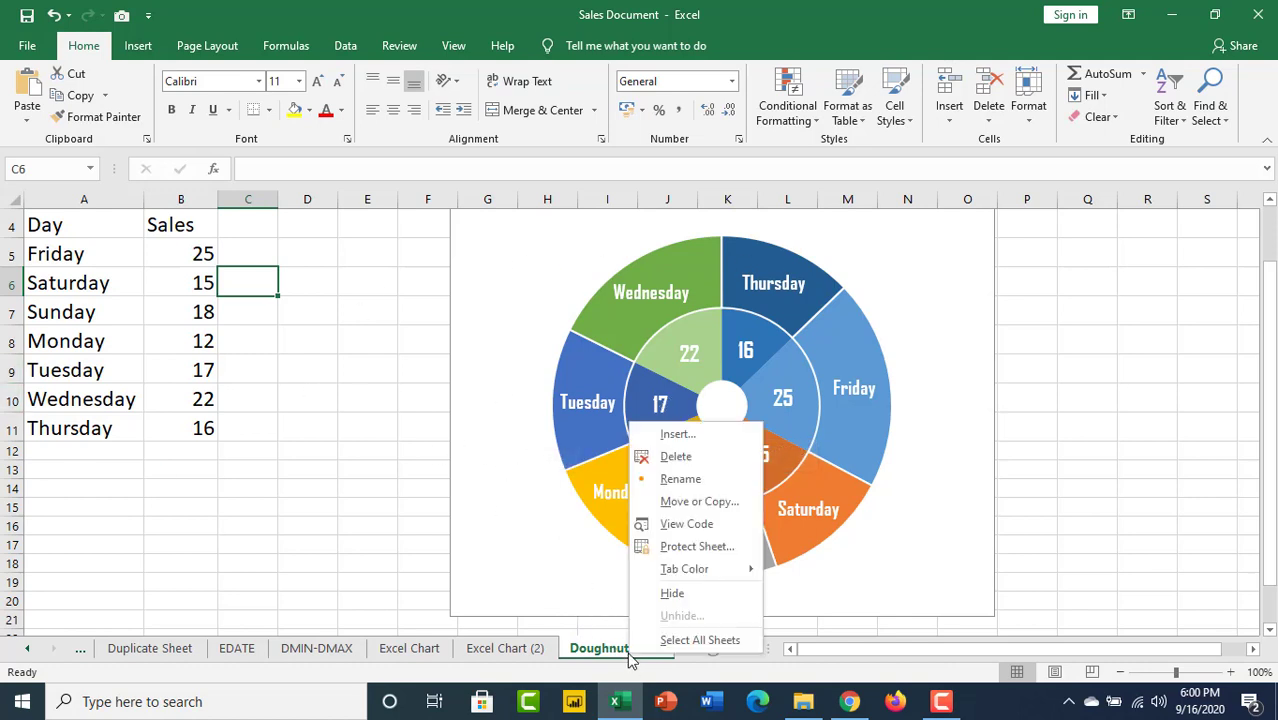
left_click(696, 503)
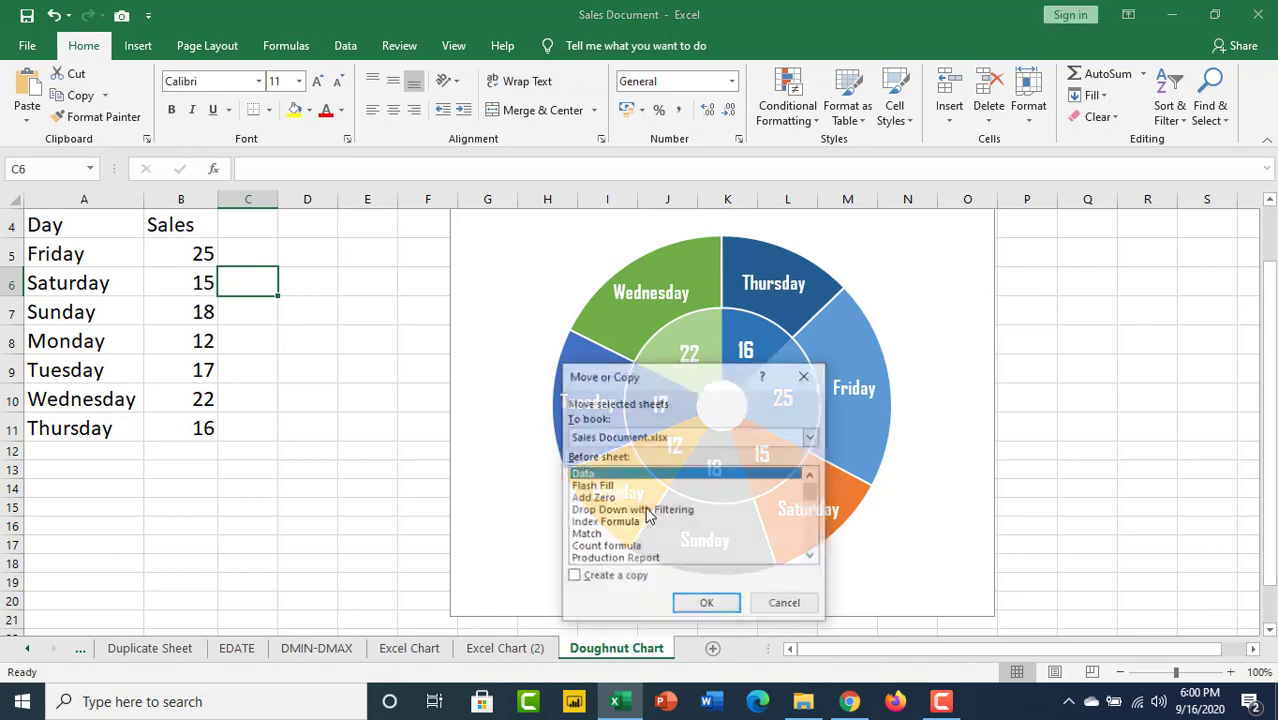
left_click(703, 607)
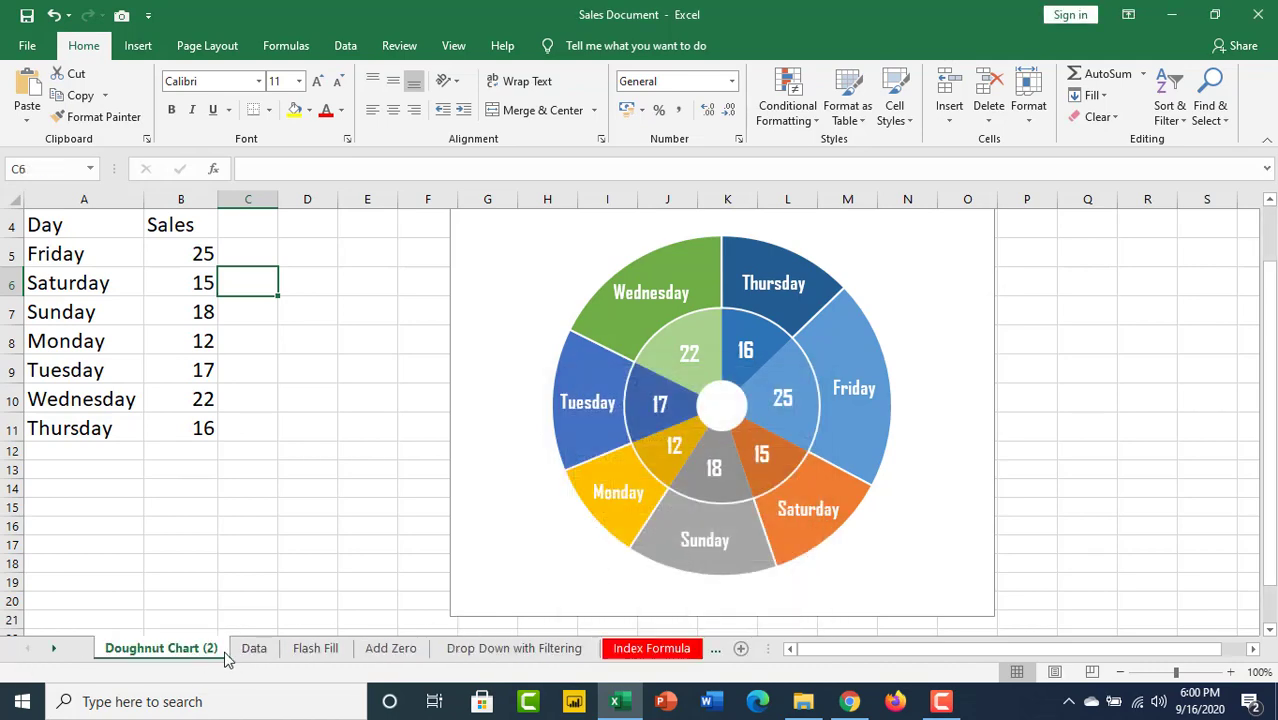
left_click_drag(225, 657, 676, 650)
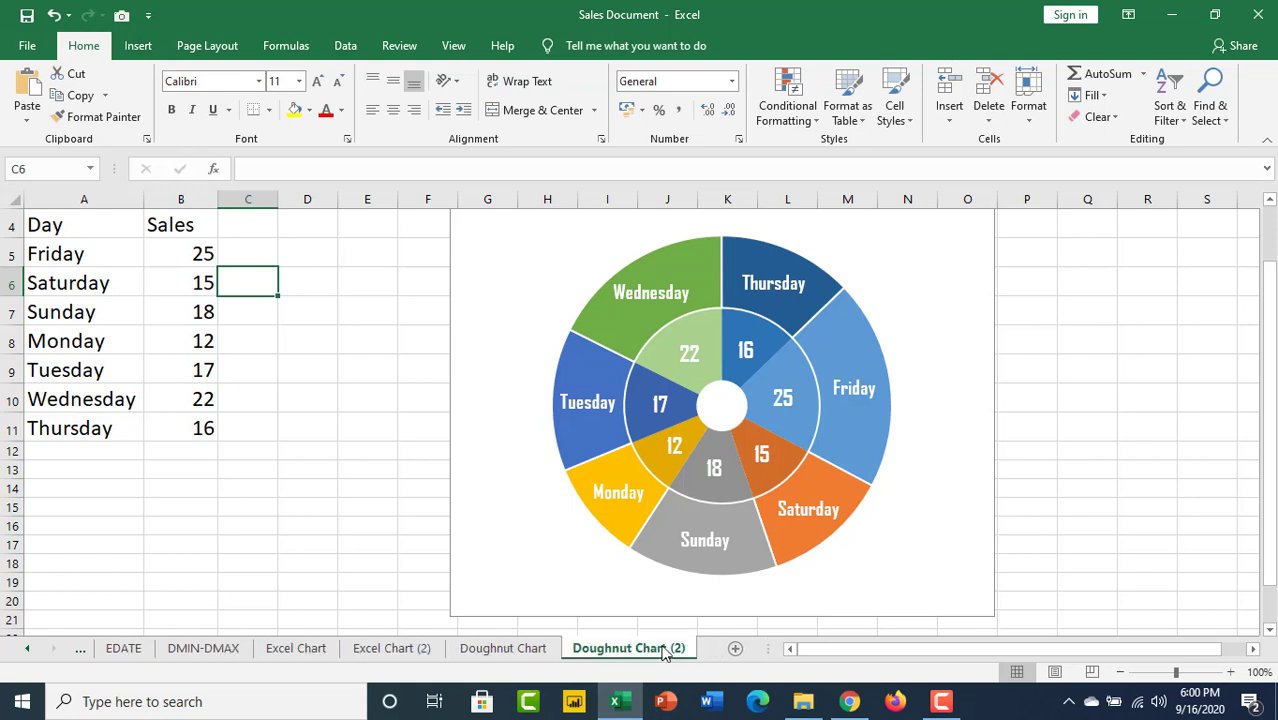
left_click(526, 295)
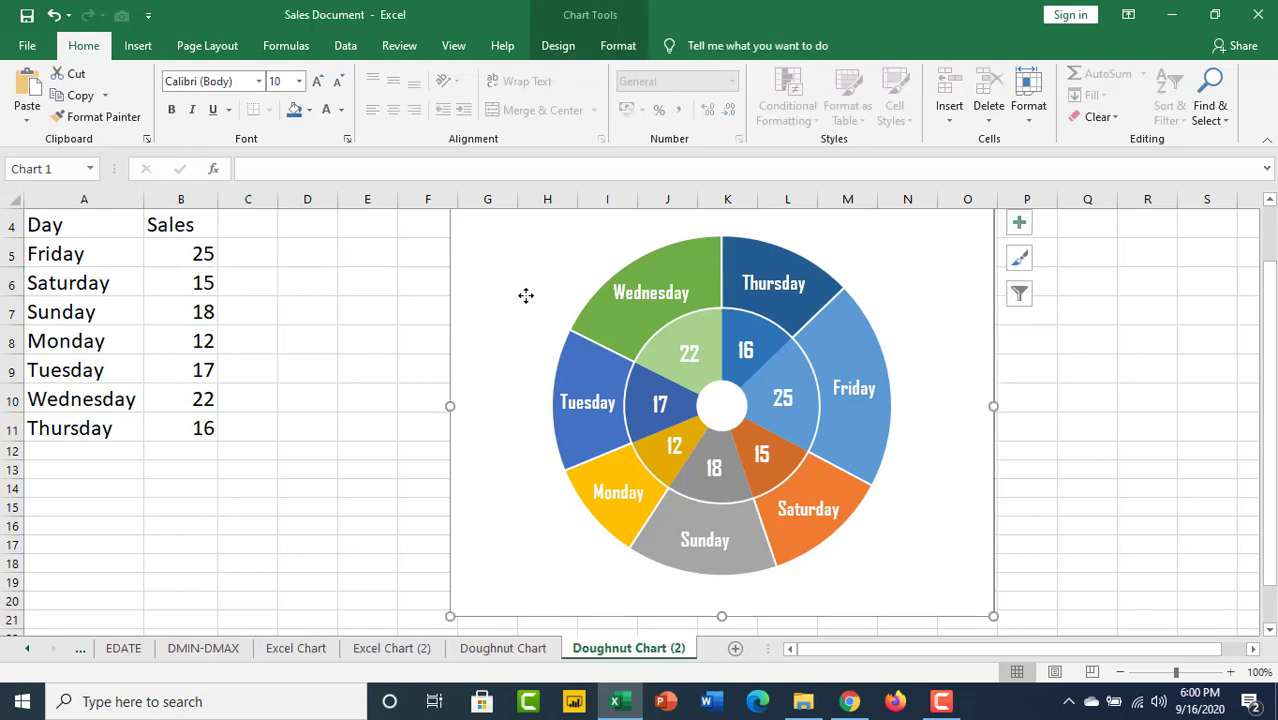
key("Delete")
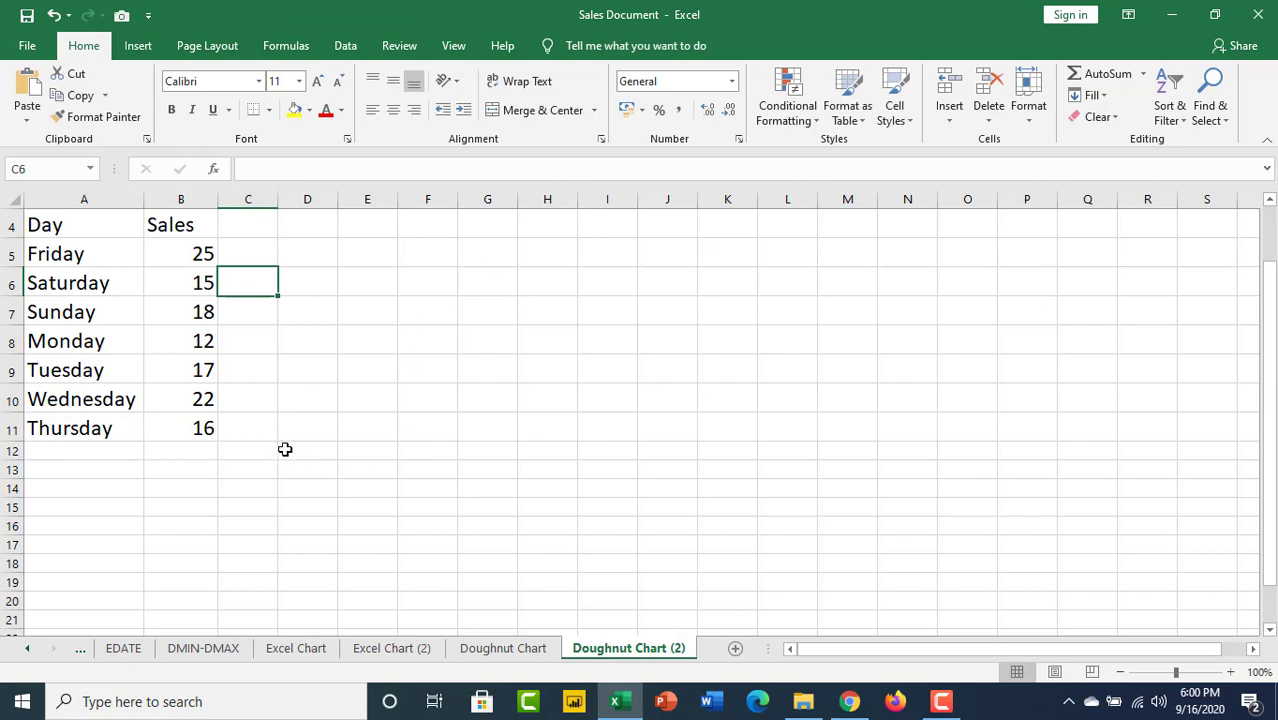
Step: Insert a doughnut chart from the day and sales values in A5:B11 and move it clear of the table
scroll(285, 449, "up", 1)
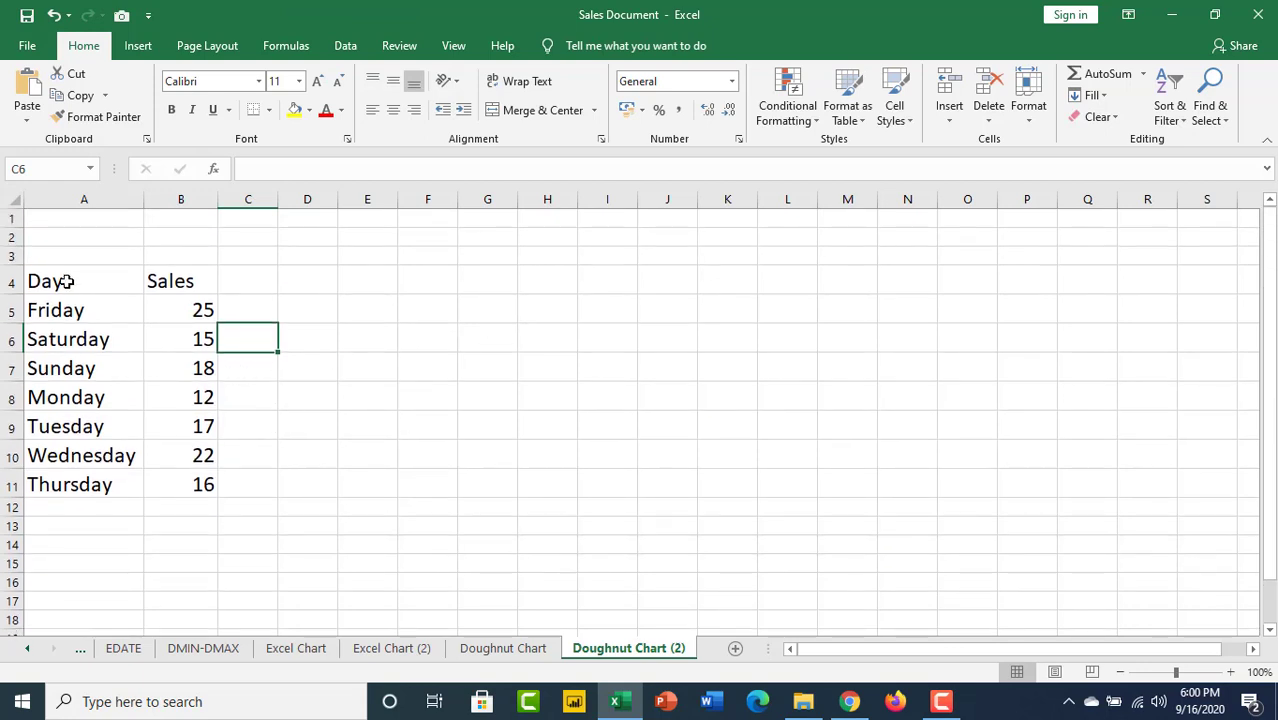
left_click_drag(66, 281, 176, 472)
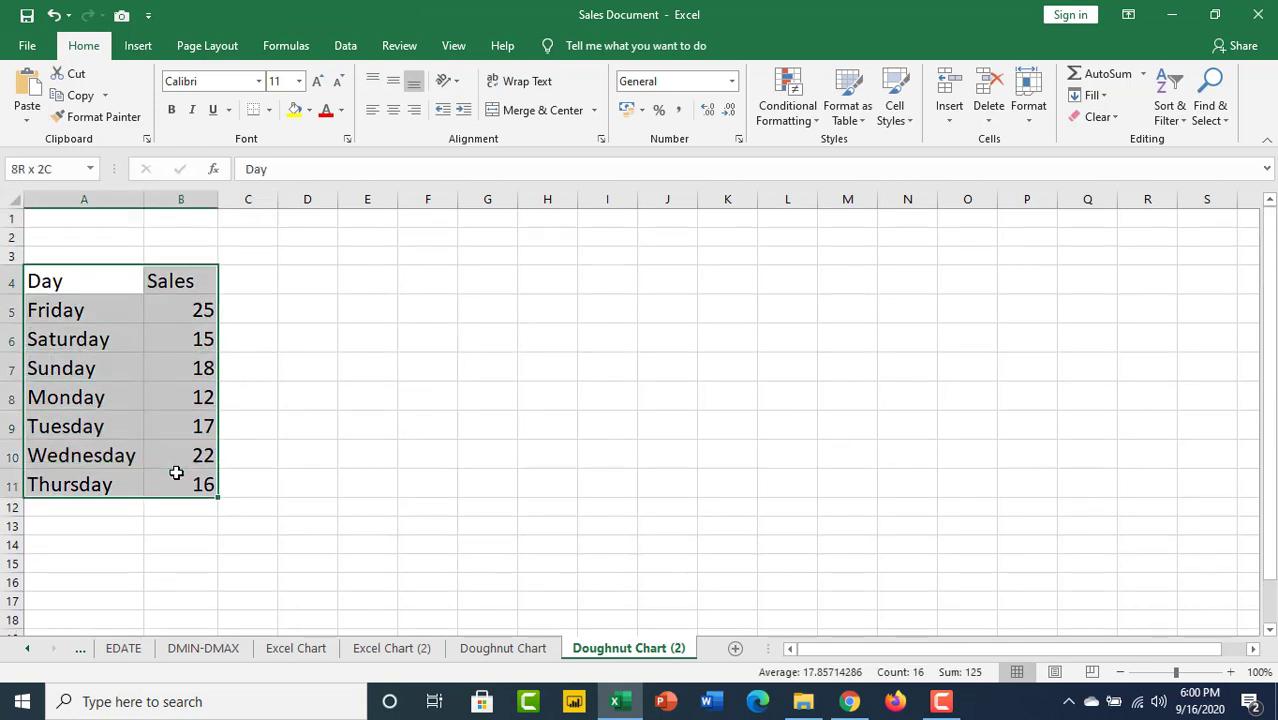
left_click(318, 390)
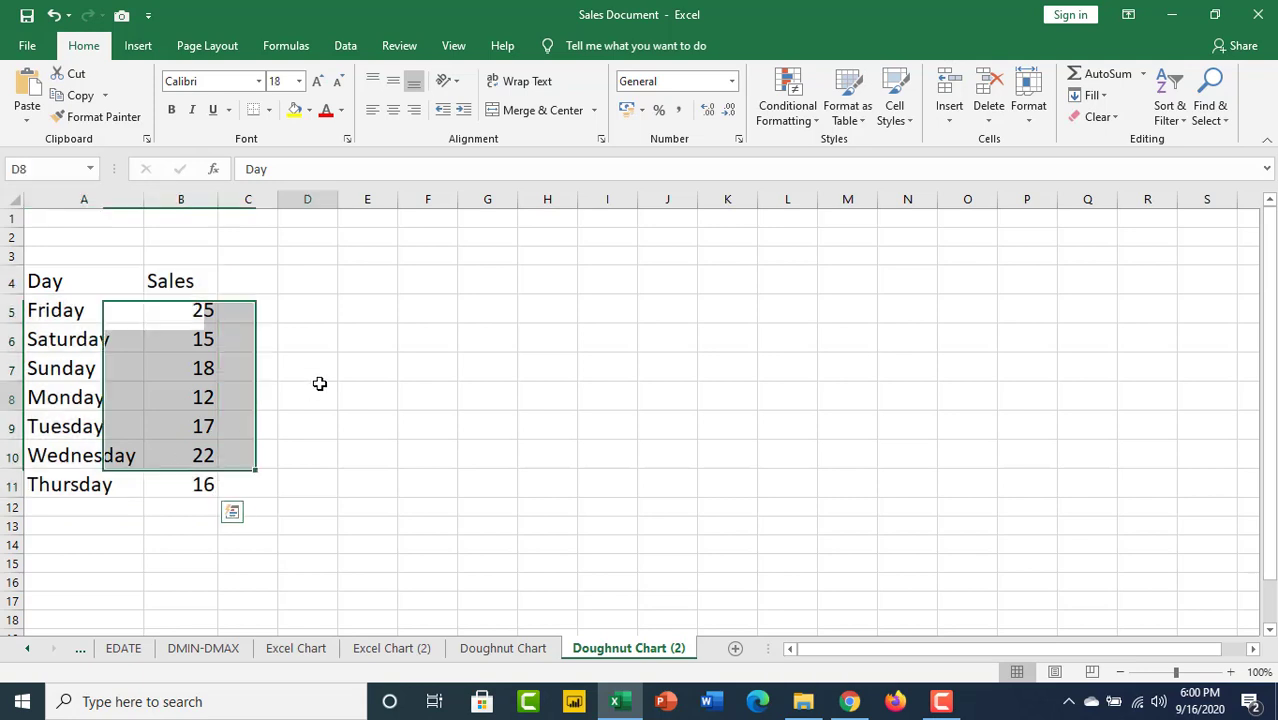
left_click(72, 308)
left_click_drag(153, 347, 194, 479)
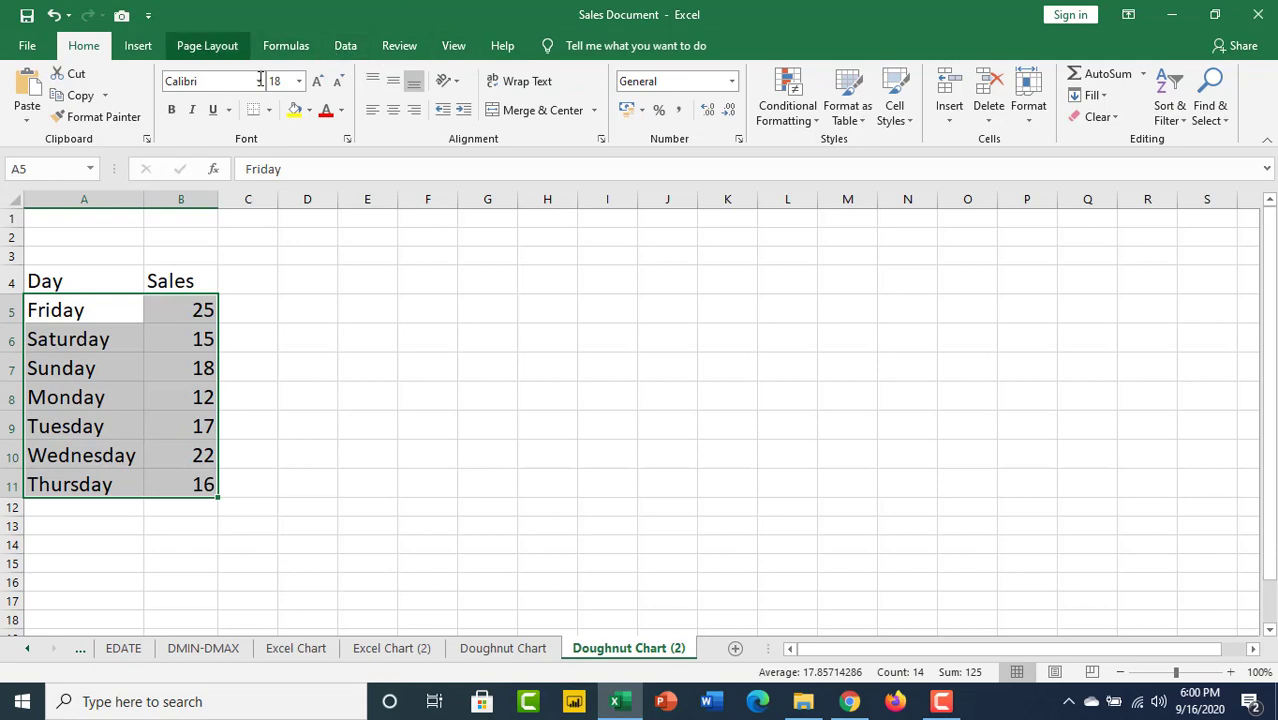
left_click(1154, 673)
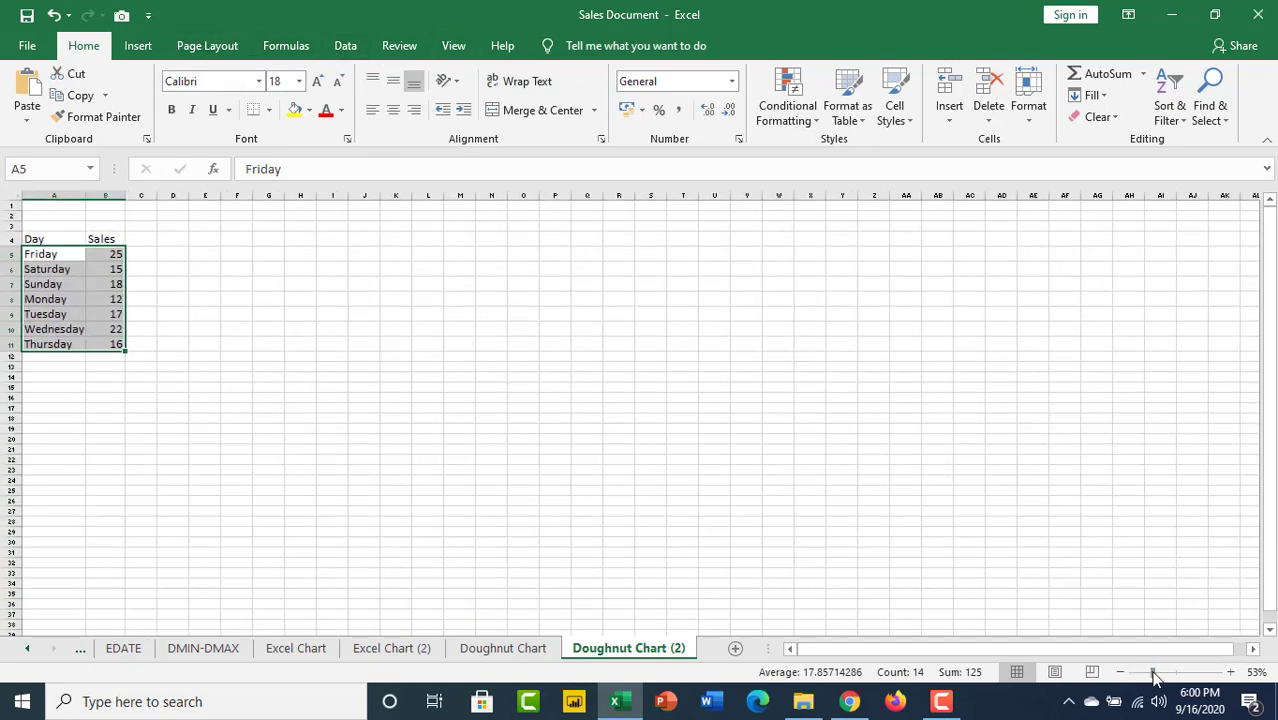
left_click(1187, 673)
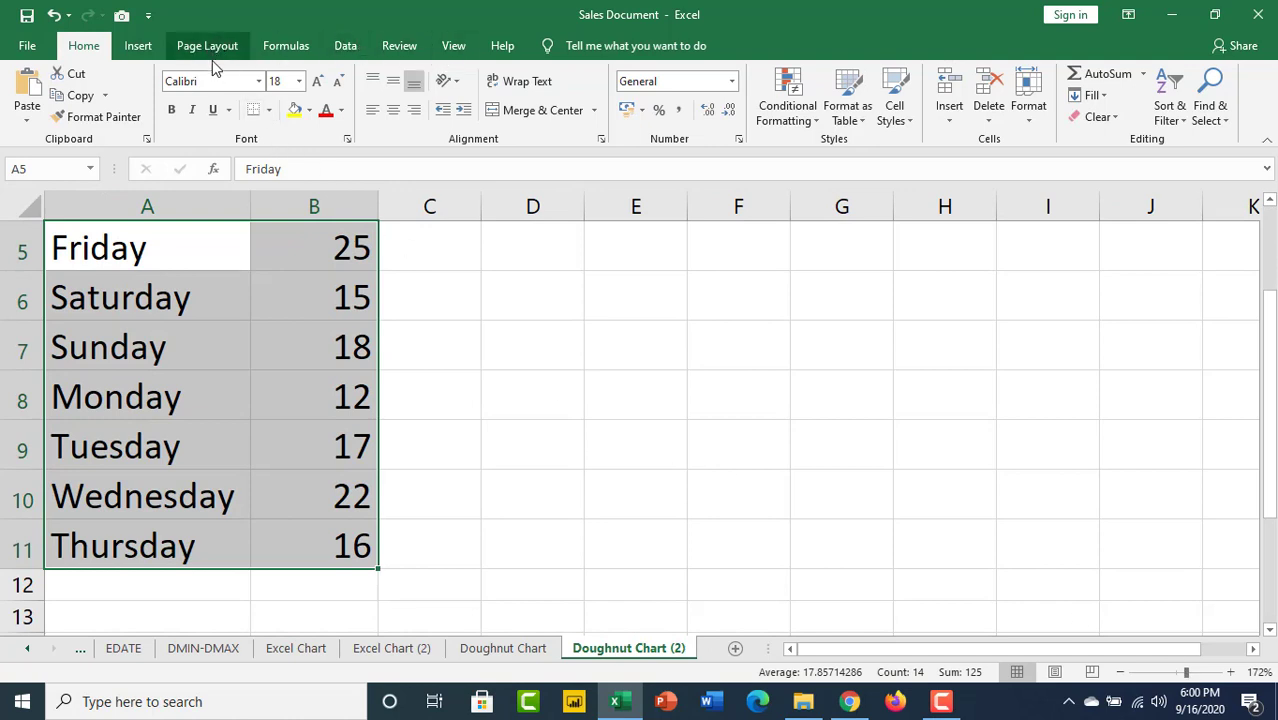
left_click(138, 47)
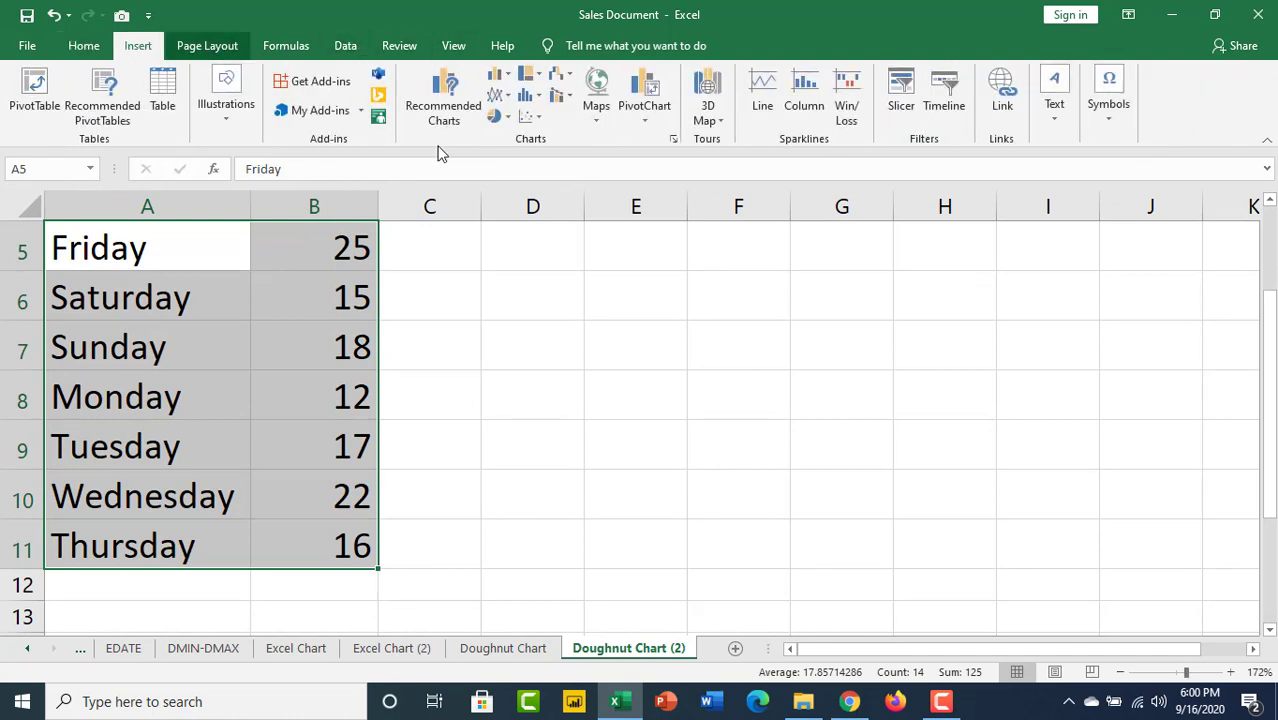
left_click(509, 118)
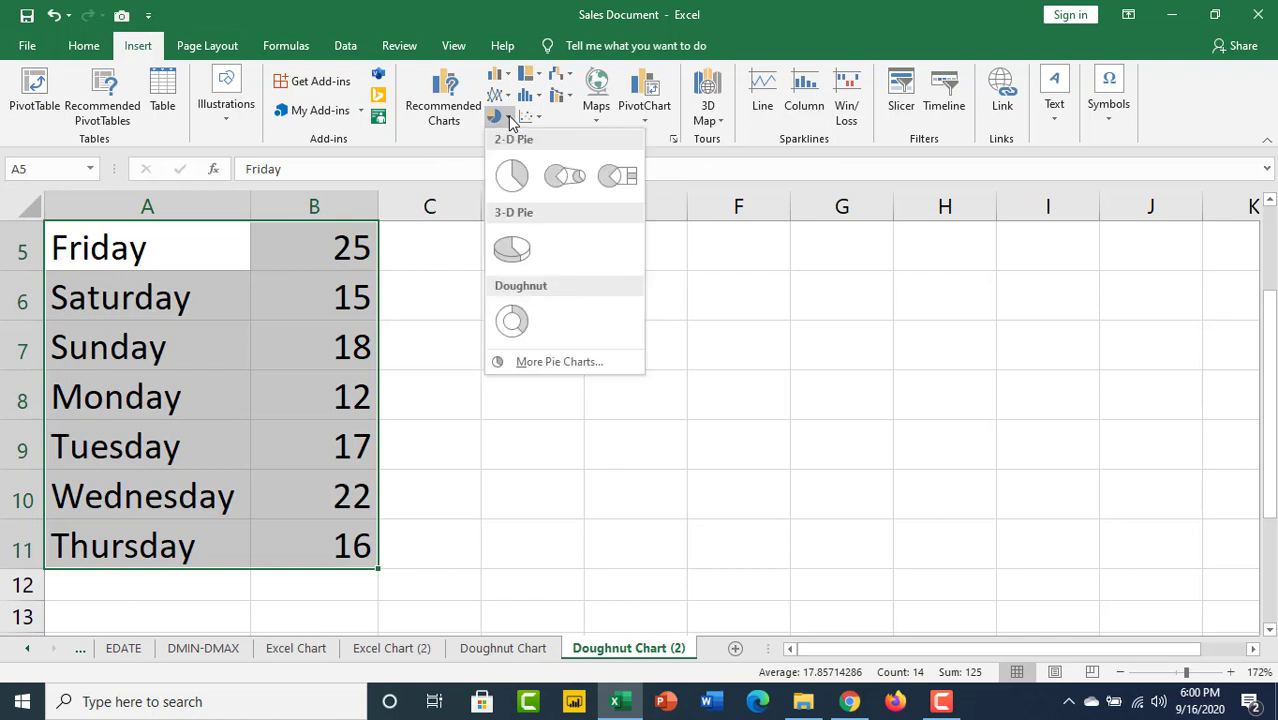
left_click(513, 323)
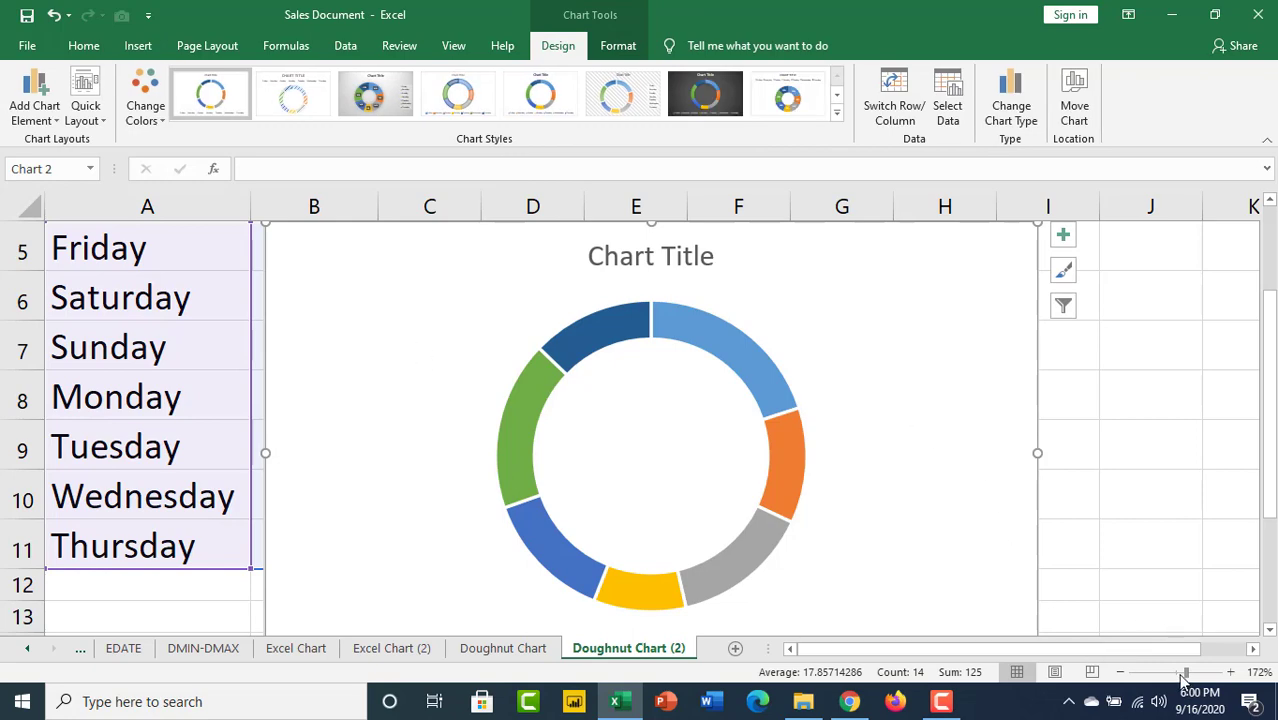
left_click_drag(1183, 678, 1166, 677)
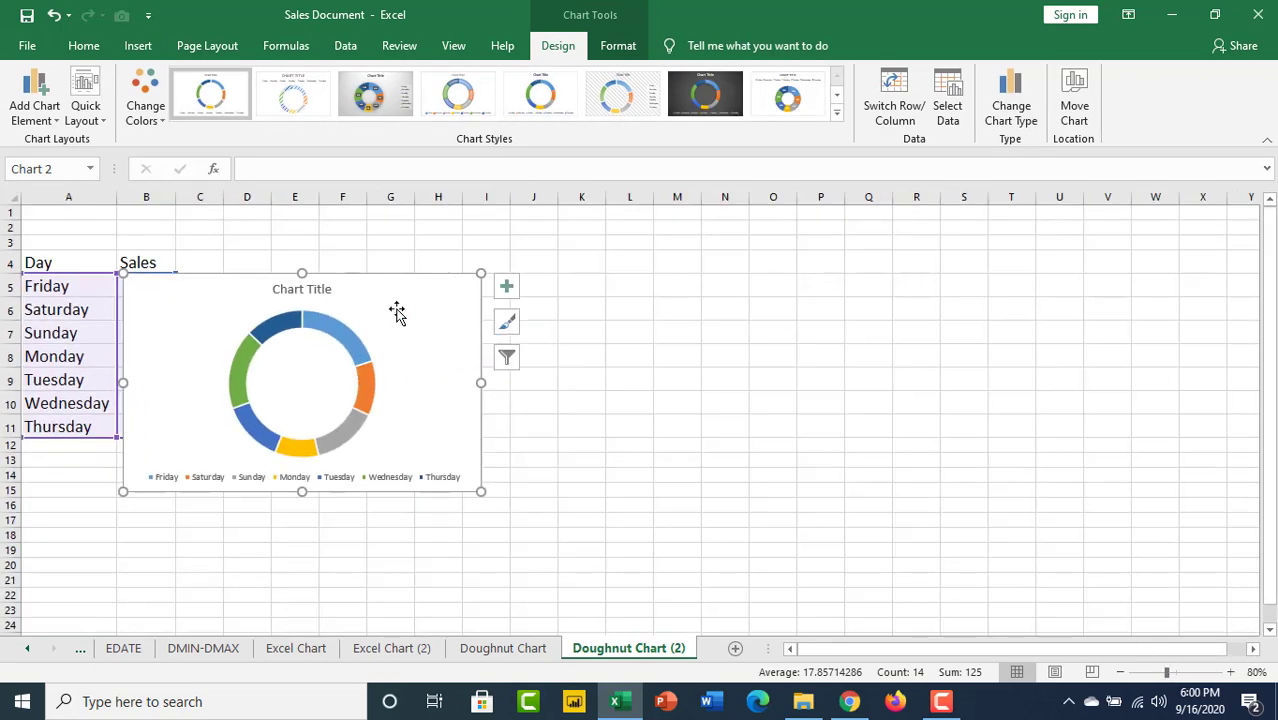
left_click_drag(397, 313, 619, 311)
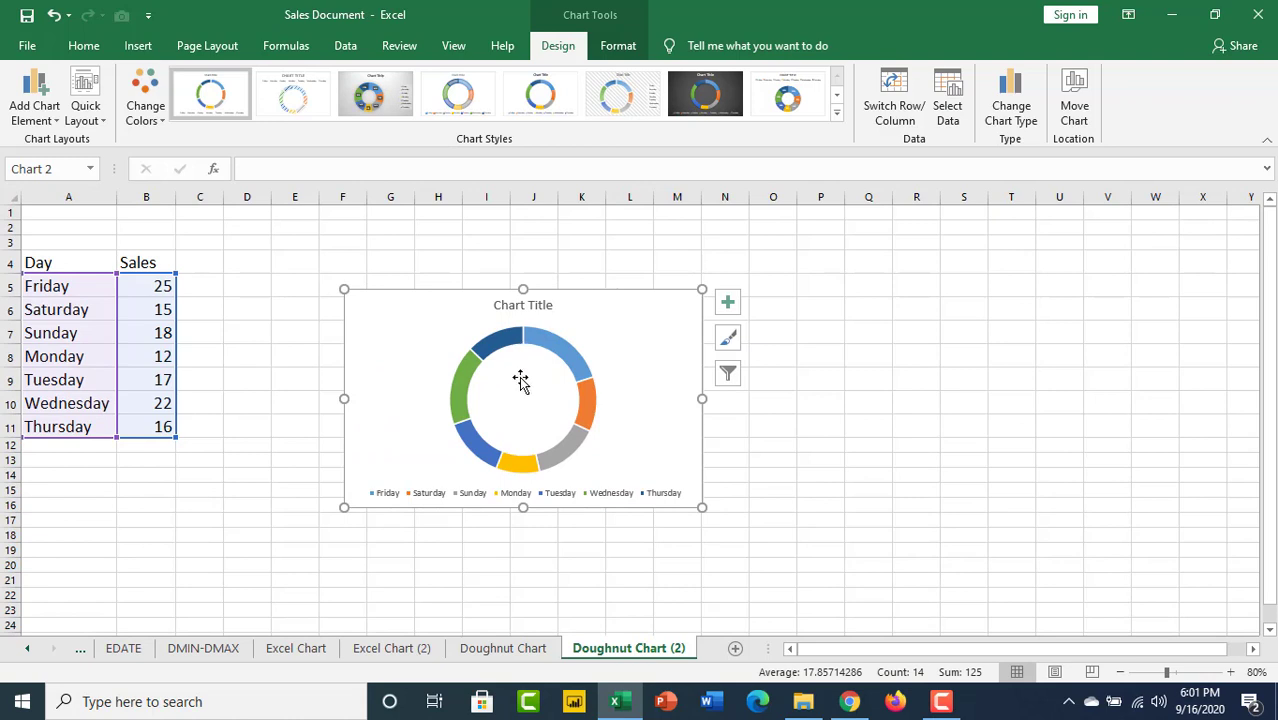
Step: Delete the legend and the title from the new doughnut chart
left_click(572, 494)
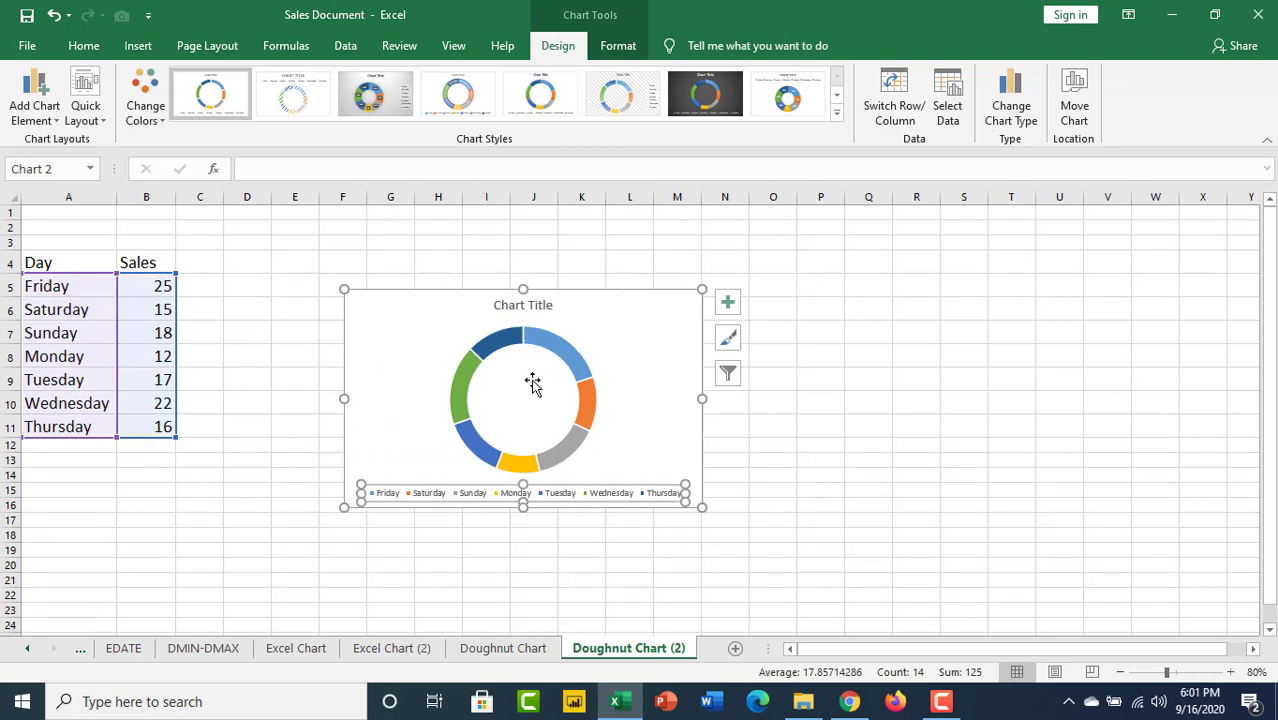
left_click(503, 290)
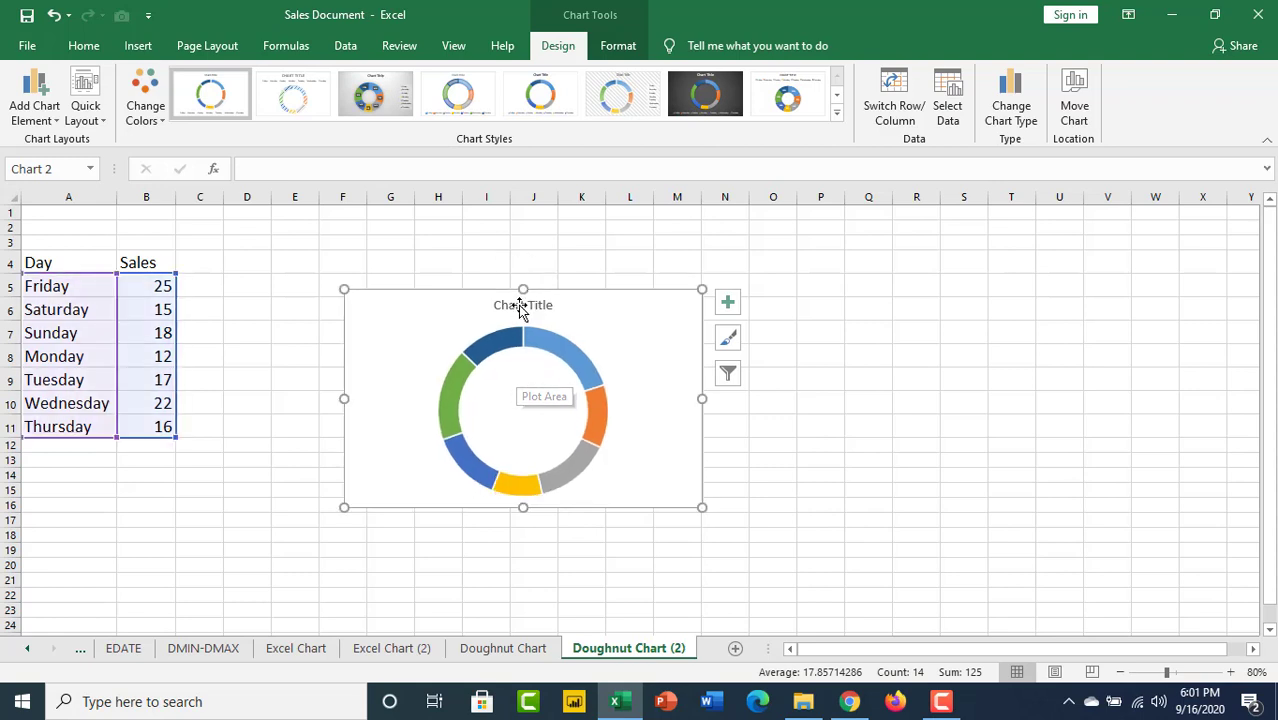
left_click(522, 305)
key("Delete")
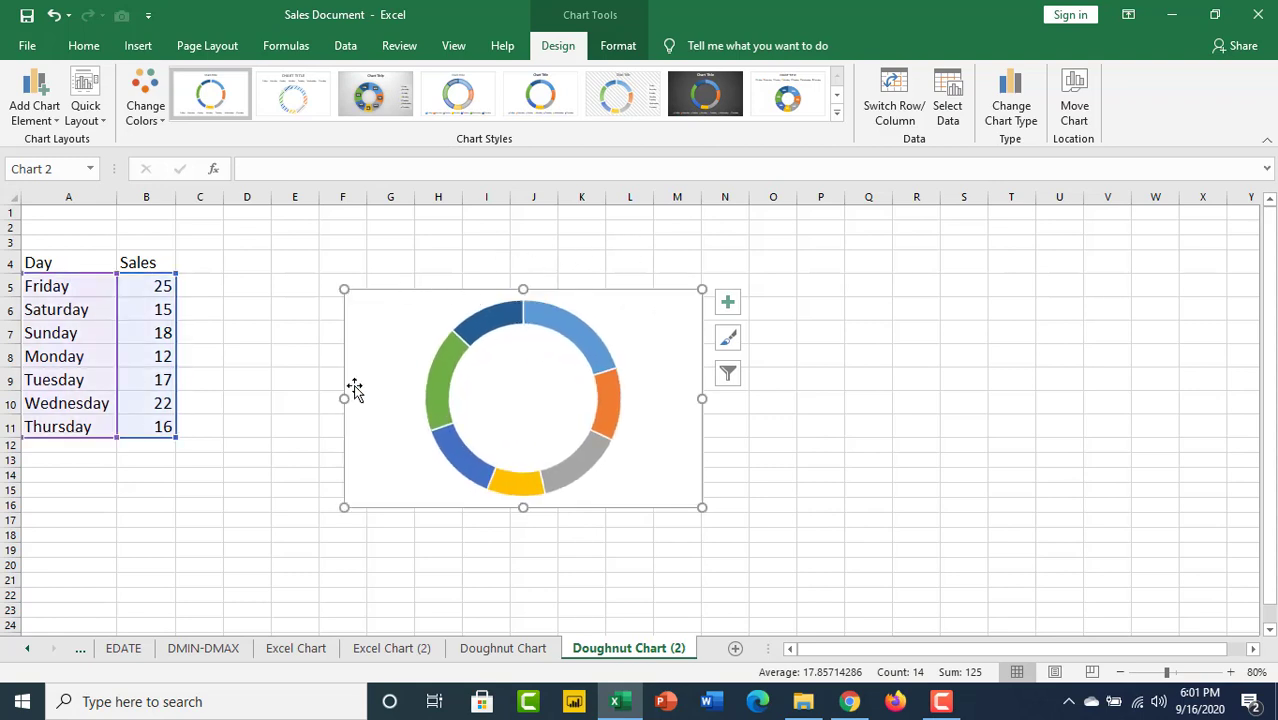
left_click(500, 326)
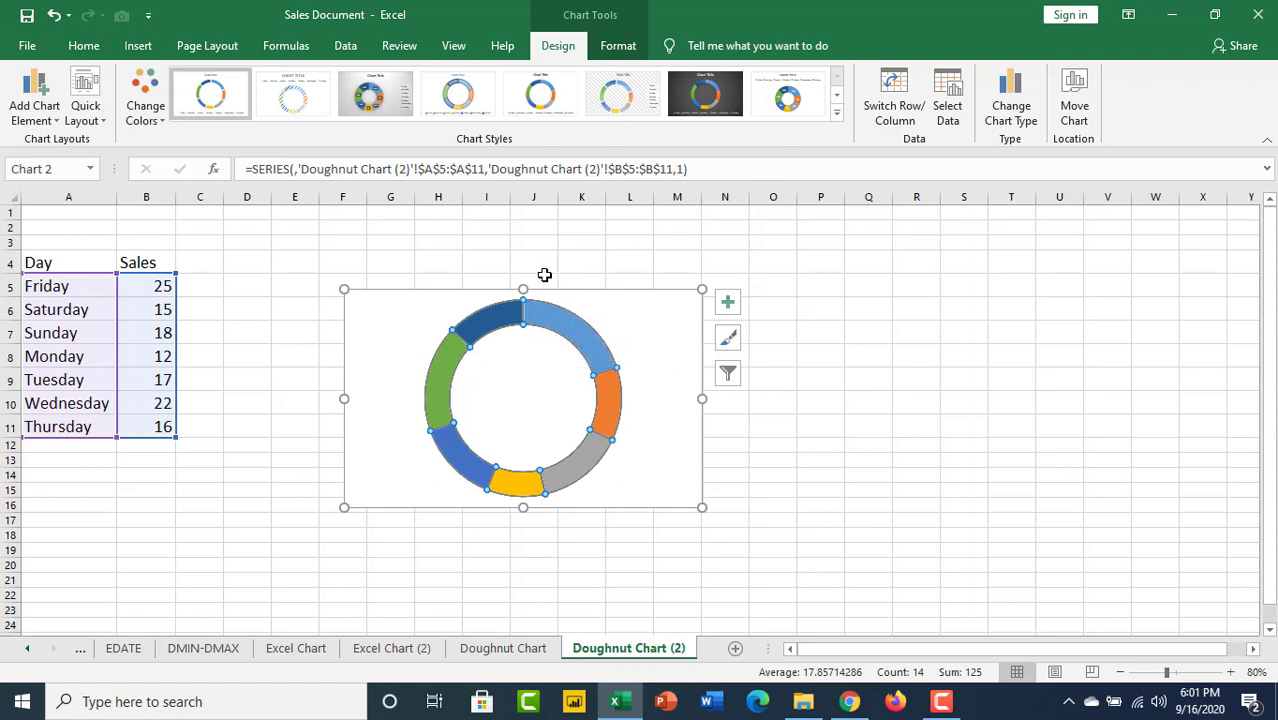
key("alt+shift+F10")
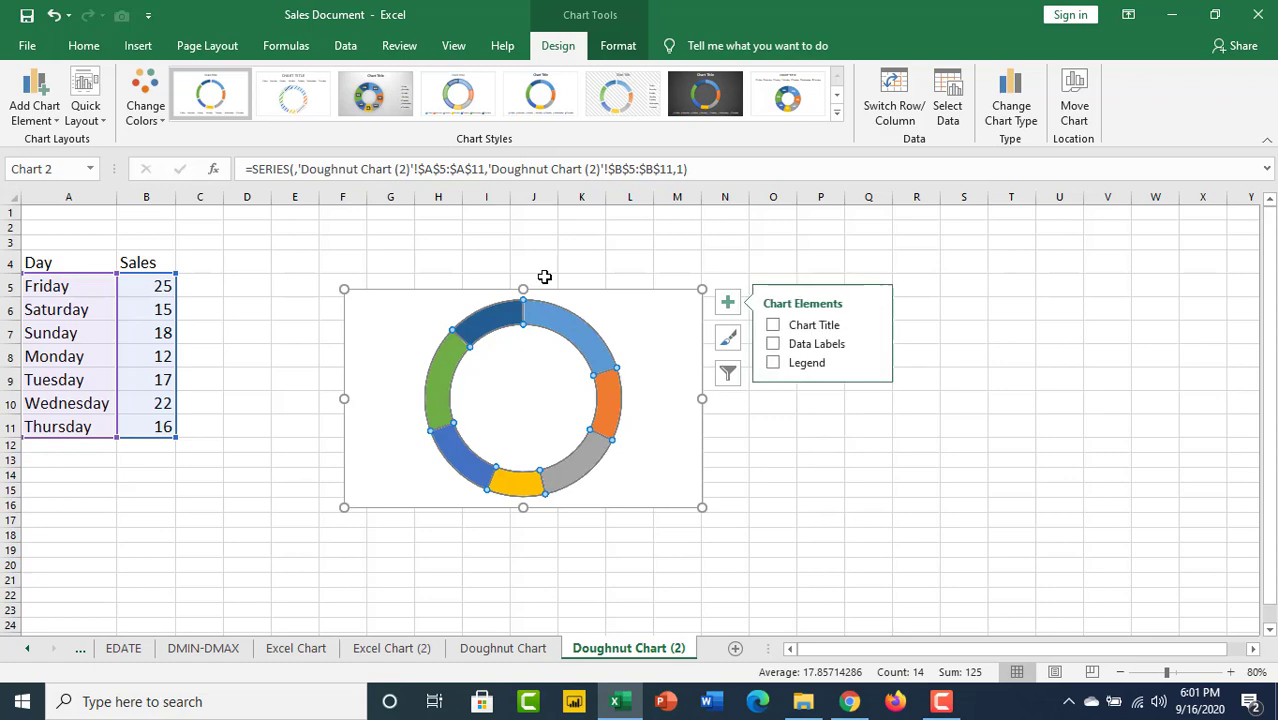
key("Escape")
key("Tab")
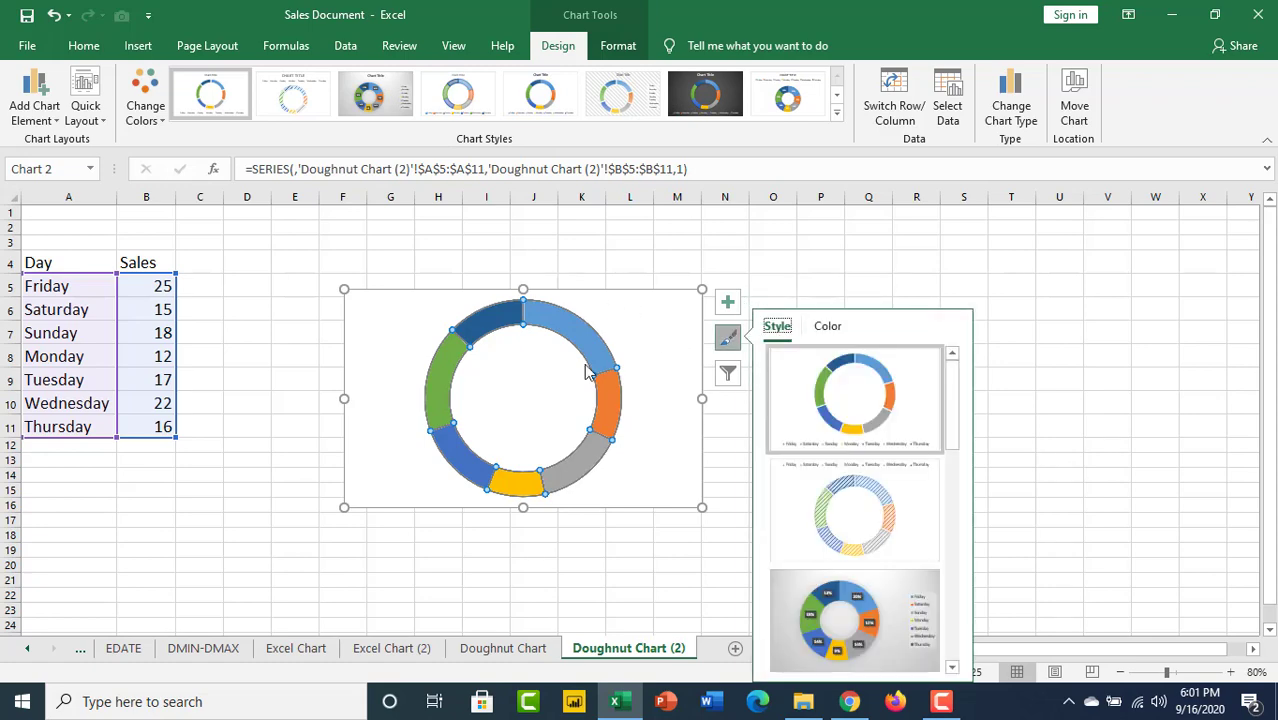
left_click(816, 266)
left_click(816, 266)
left_click(551, 331)
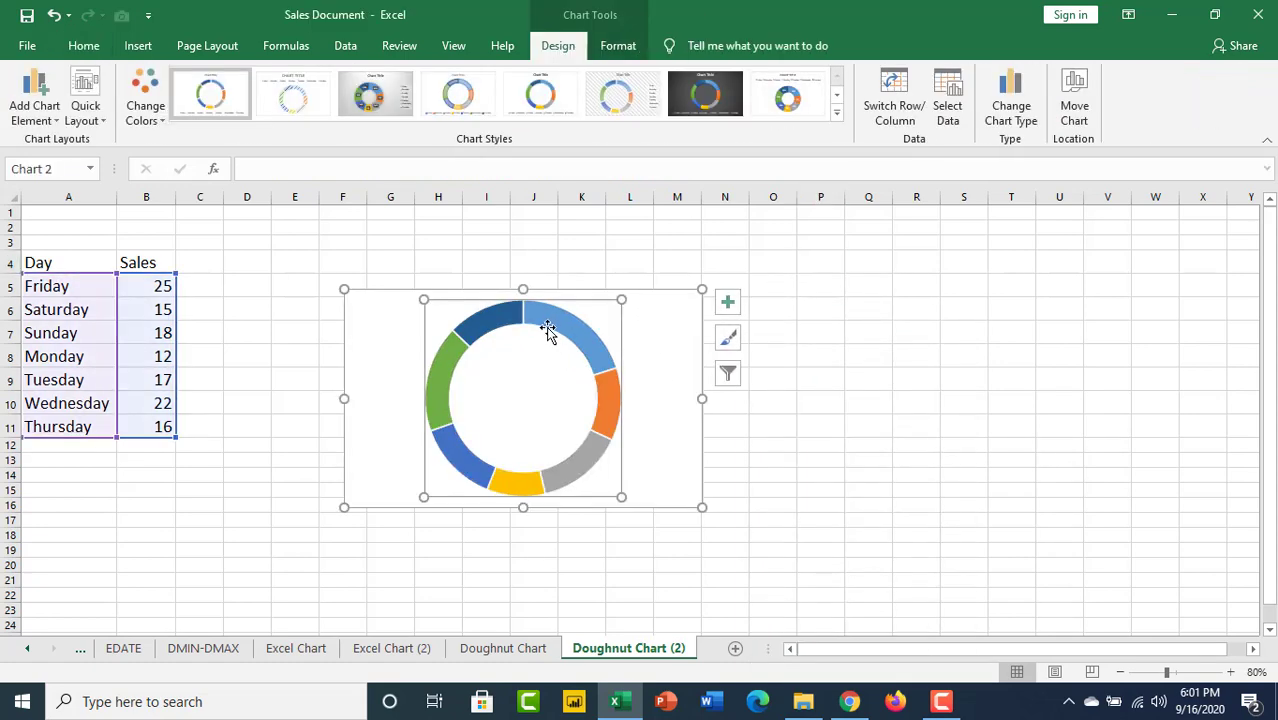
Step: Duplicate the doughnut's data series within the chart to form a second ring, and select the outer ring
left_click(552, 313)
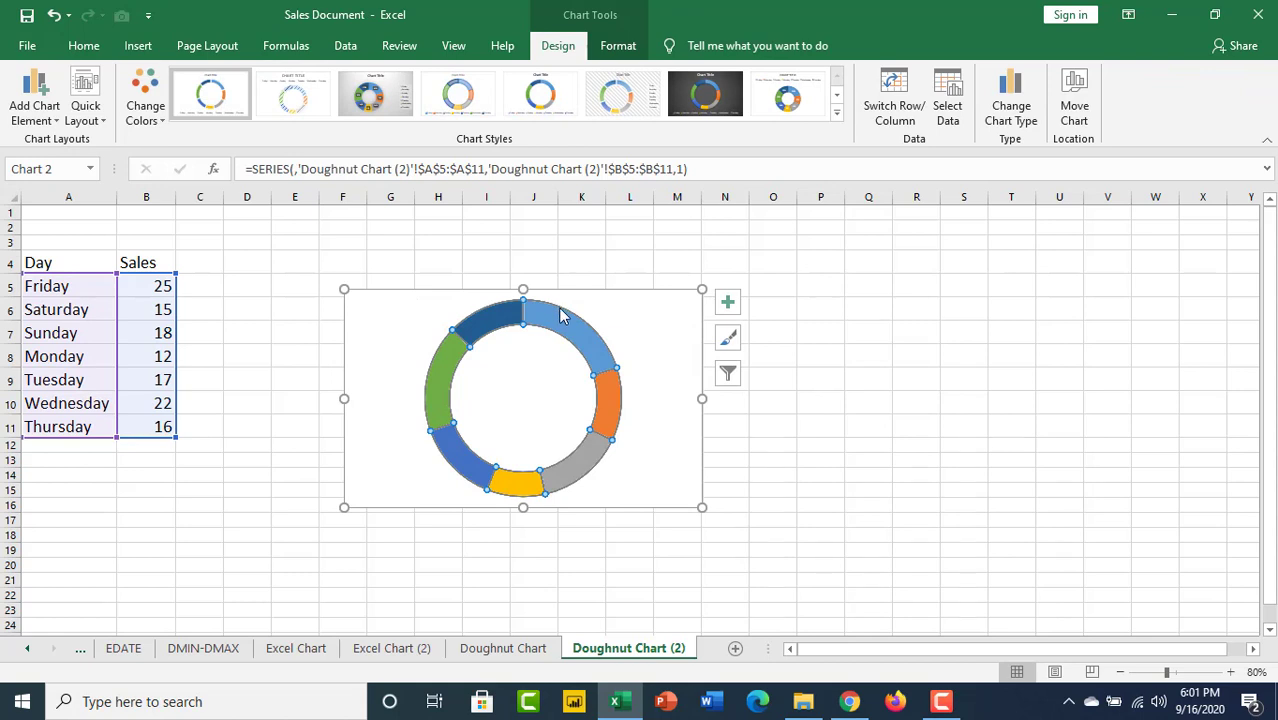
left_click(562, 314)
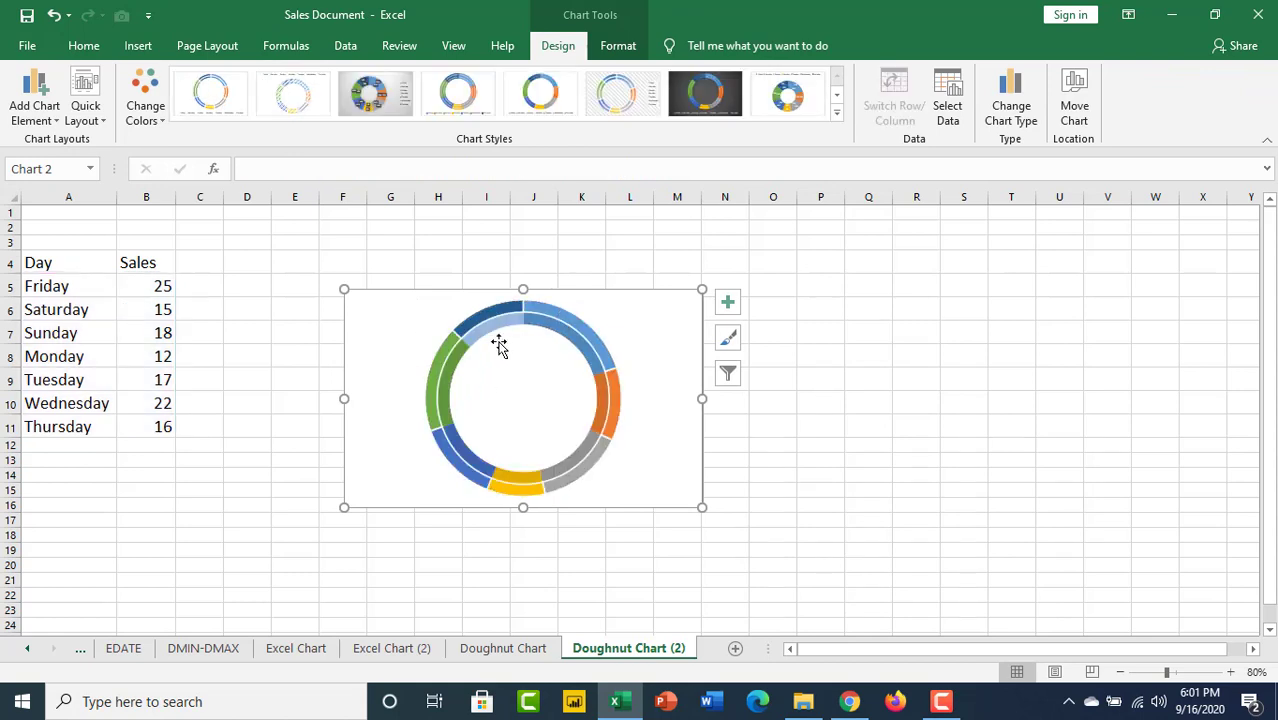
left_click(562, 327)
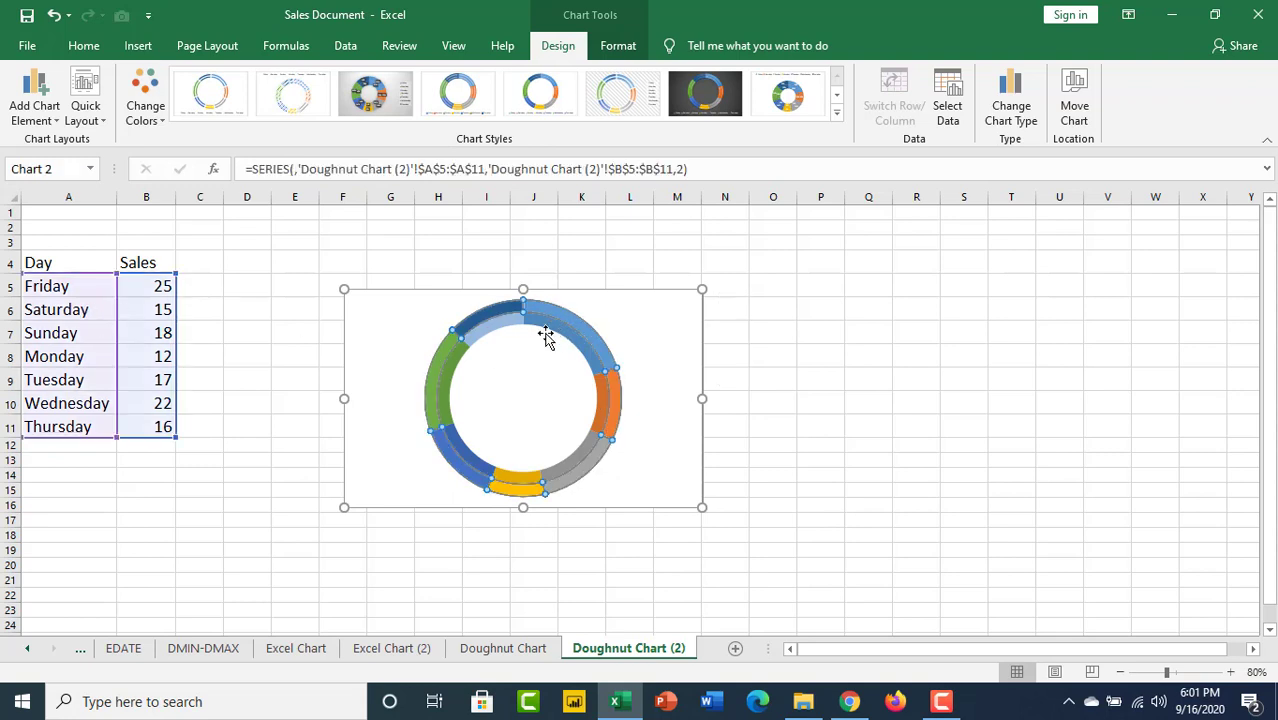
Step: Open the formatting options for the inner ring and reduce the doughnut hole size to 15%
double_click(558, 333)
double_click(558, 330)
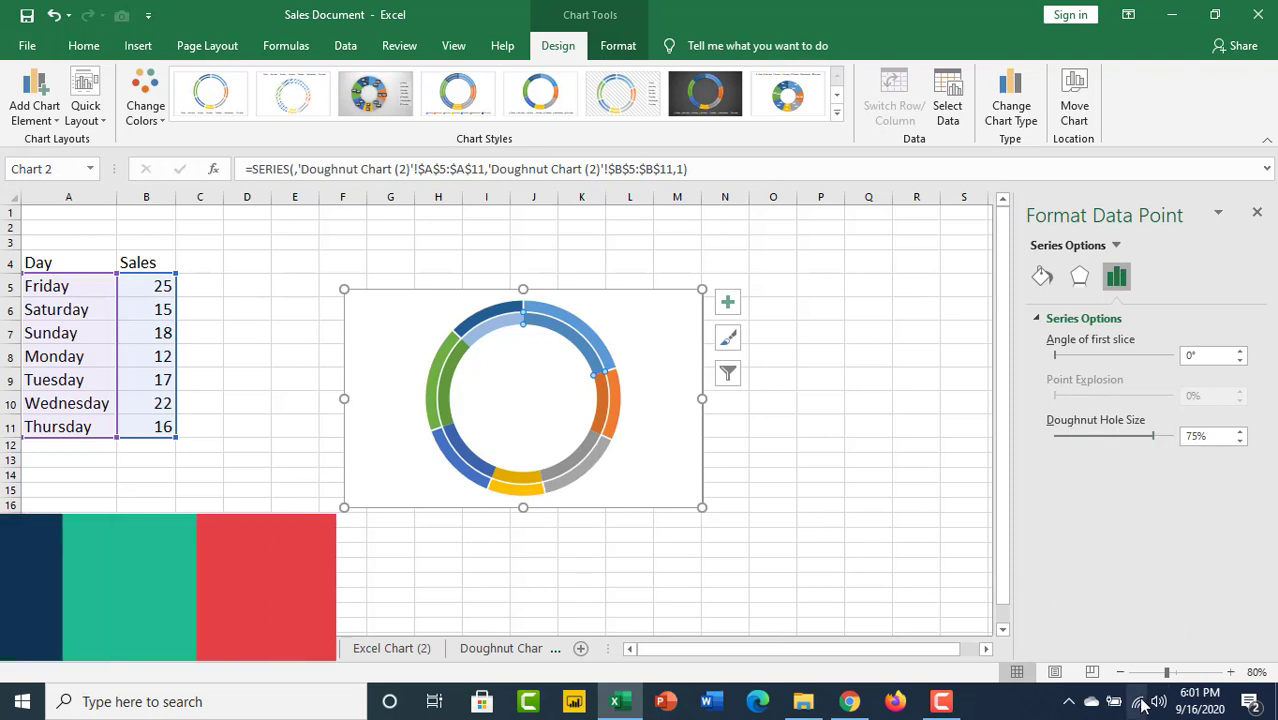
left_click(1196, 674)
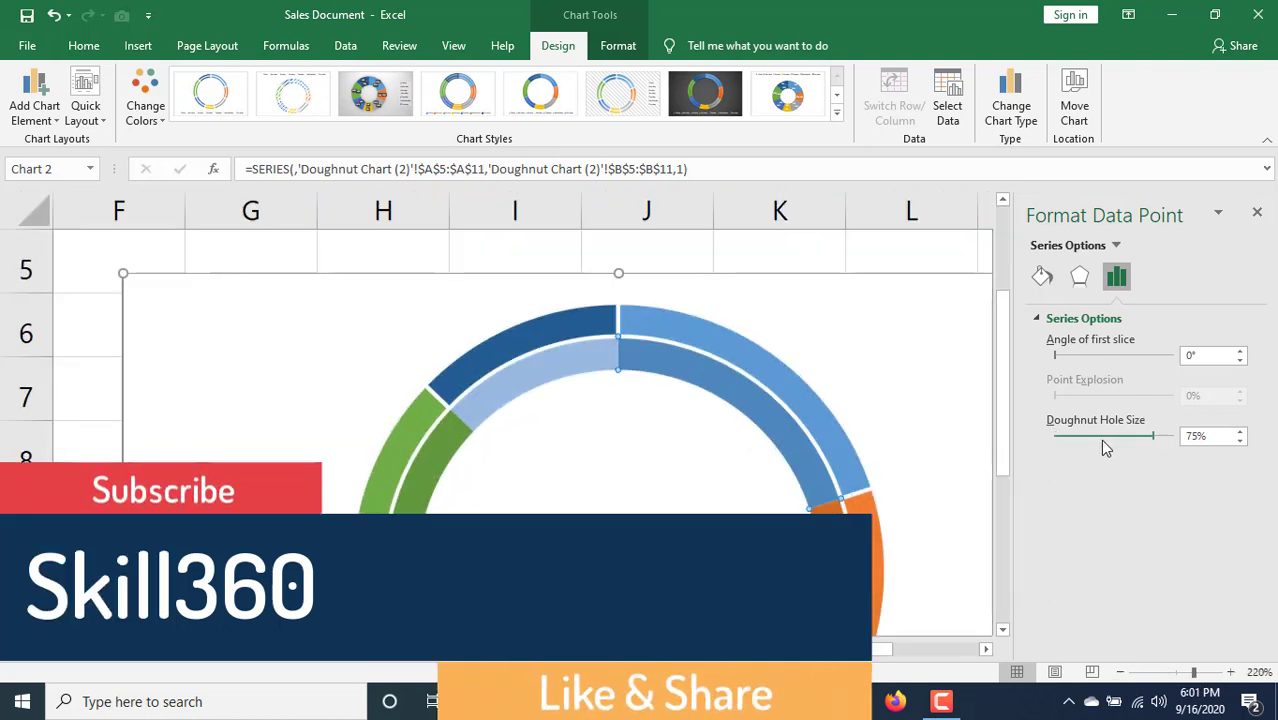
left_click(1166, 674)
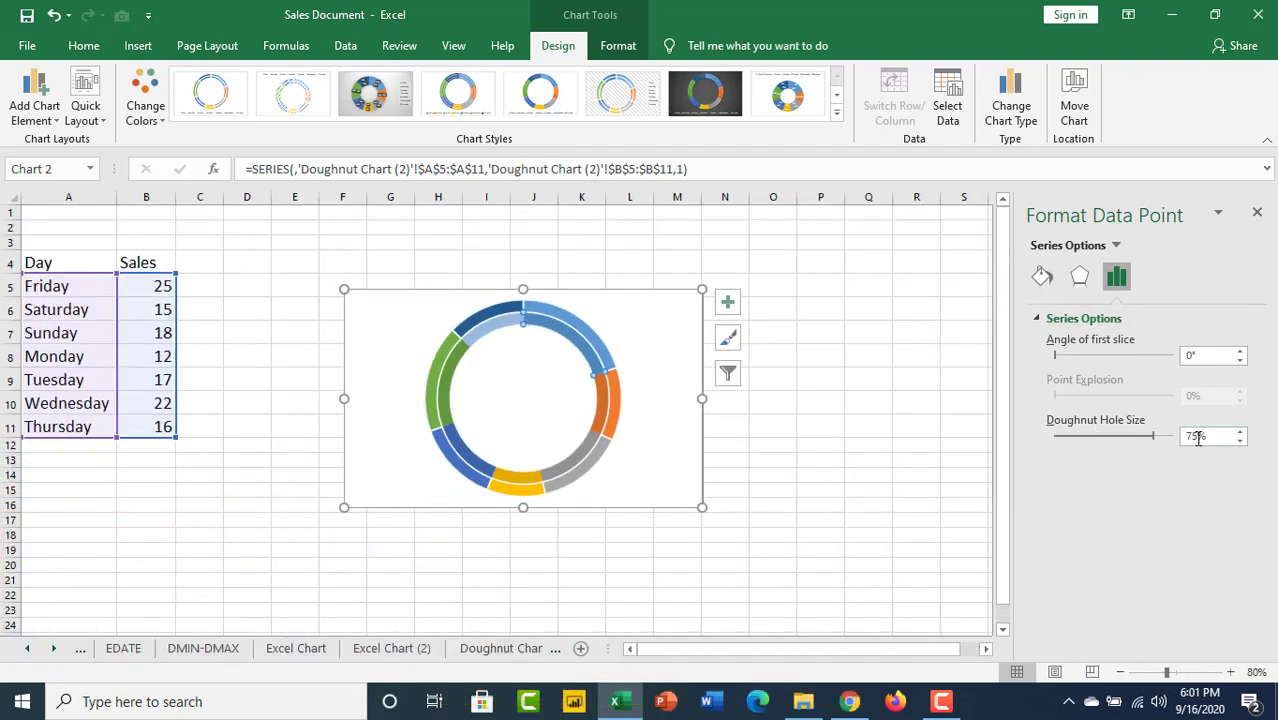
left_click(1103, 438)
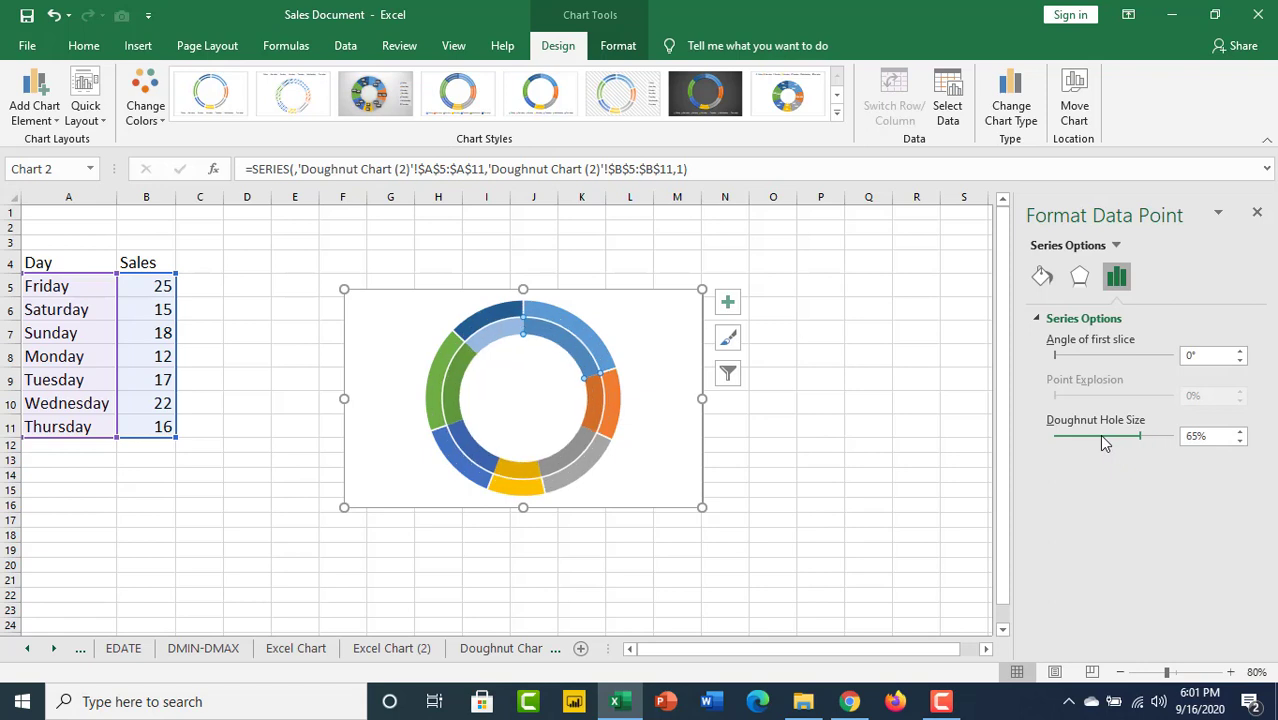
left_click(1103, 438)
left_click(1103, 438)
left_click(1103, 438)
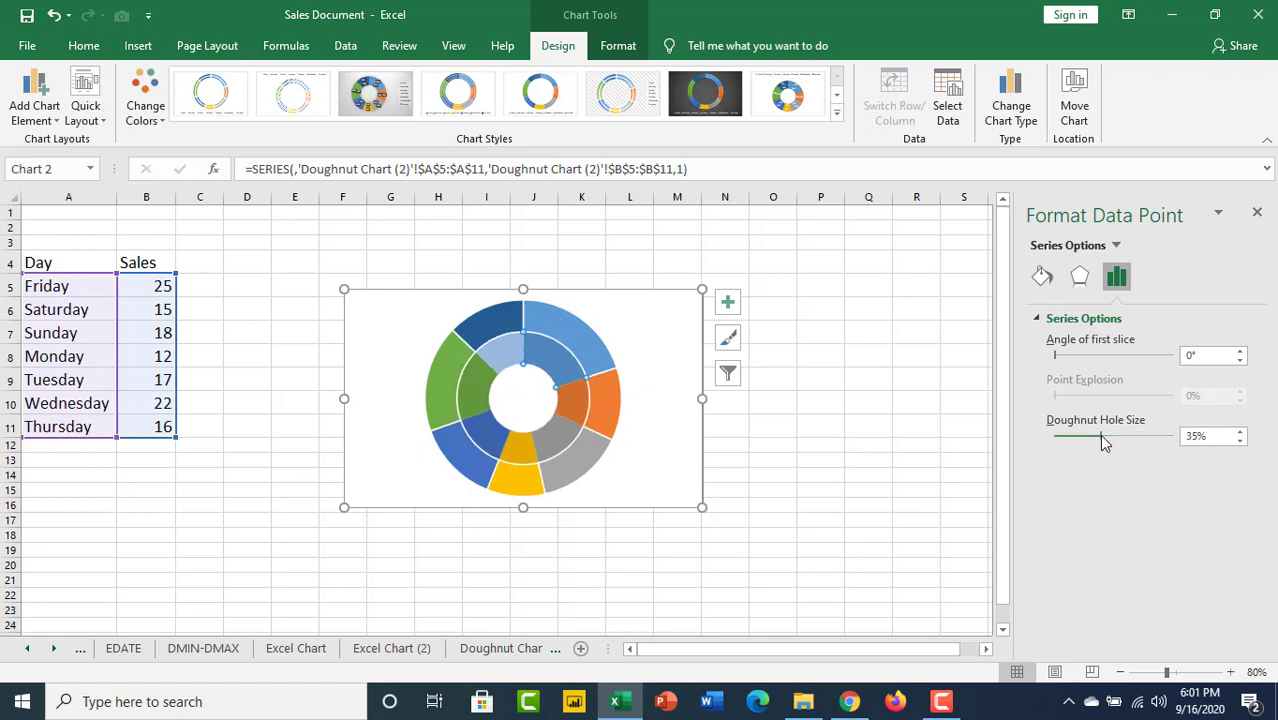
left_click(1114, 433)
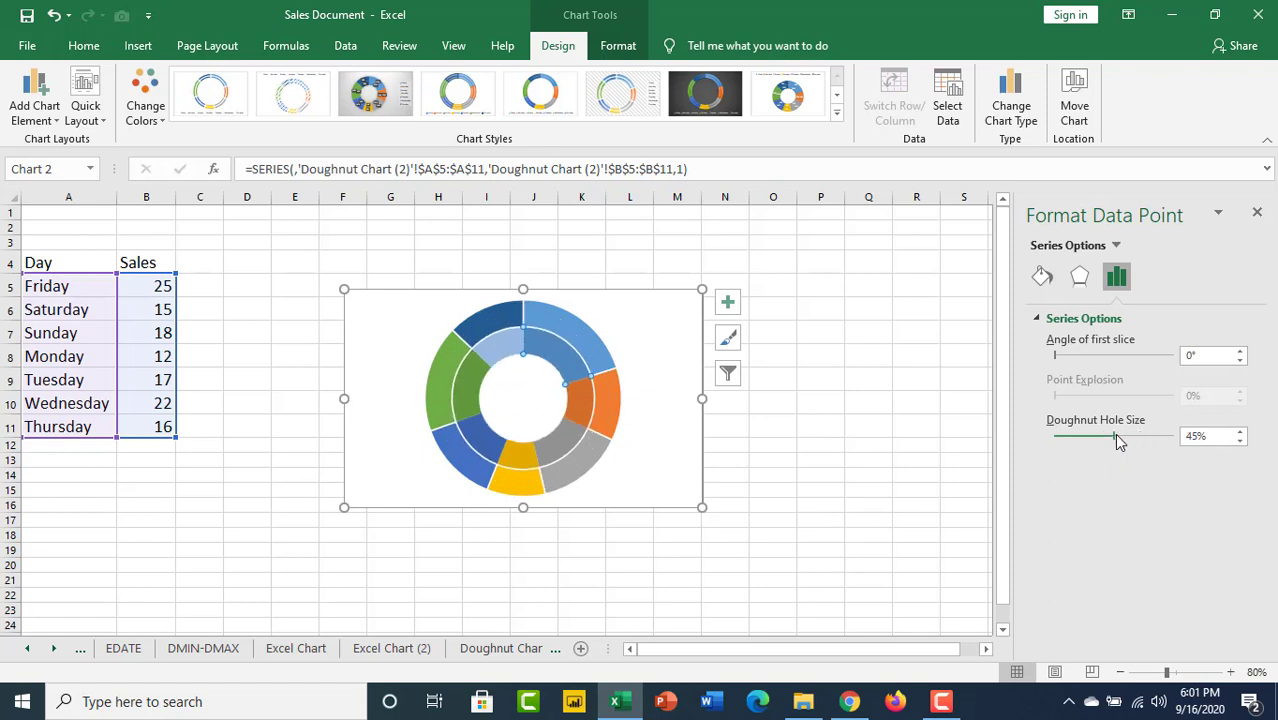
left_click(1096, 437)
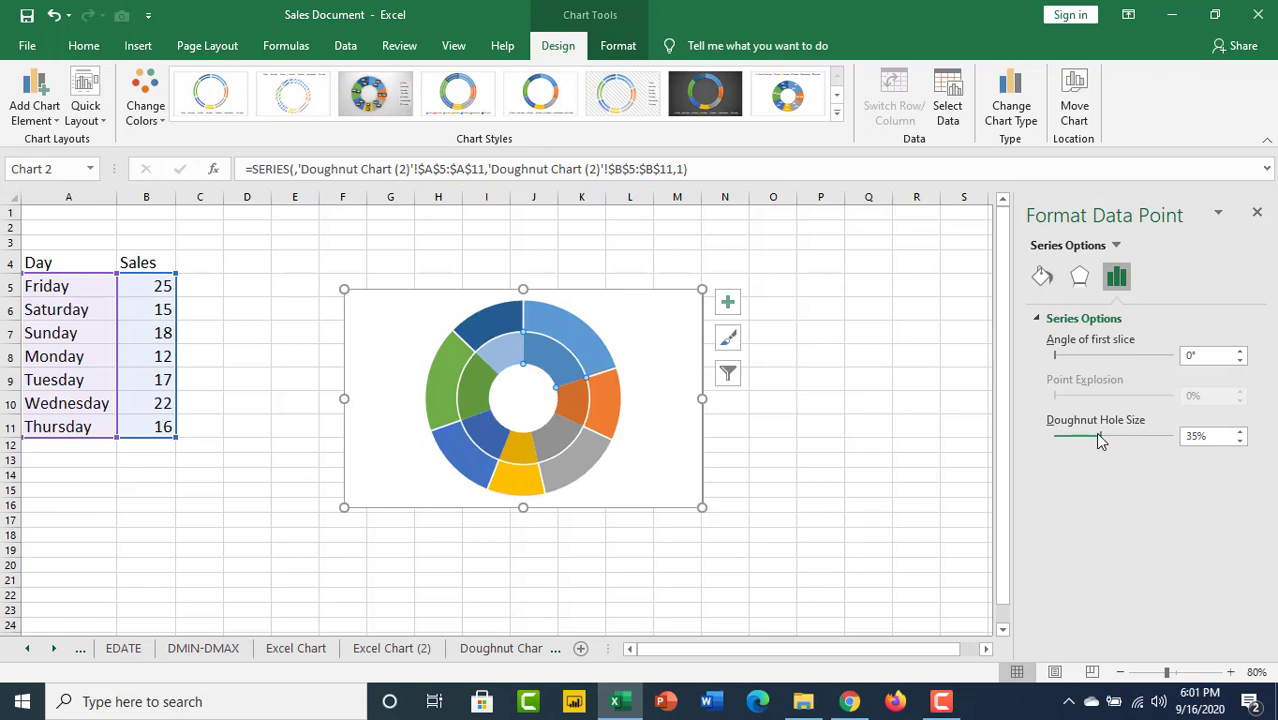
left_click(1090, 439)
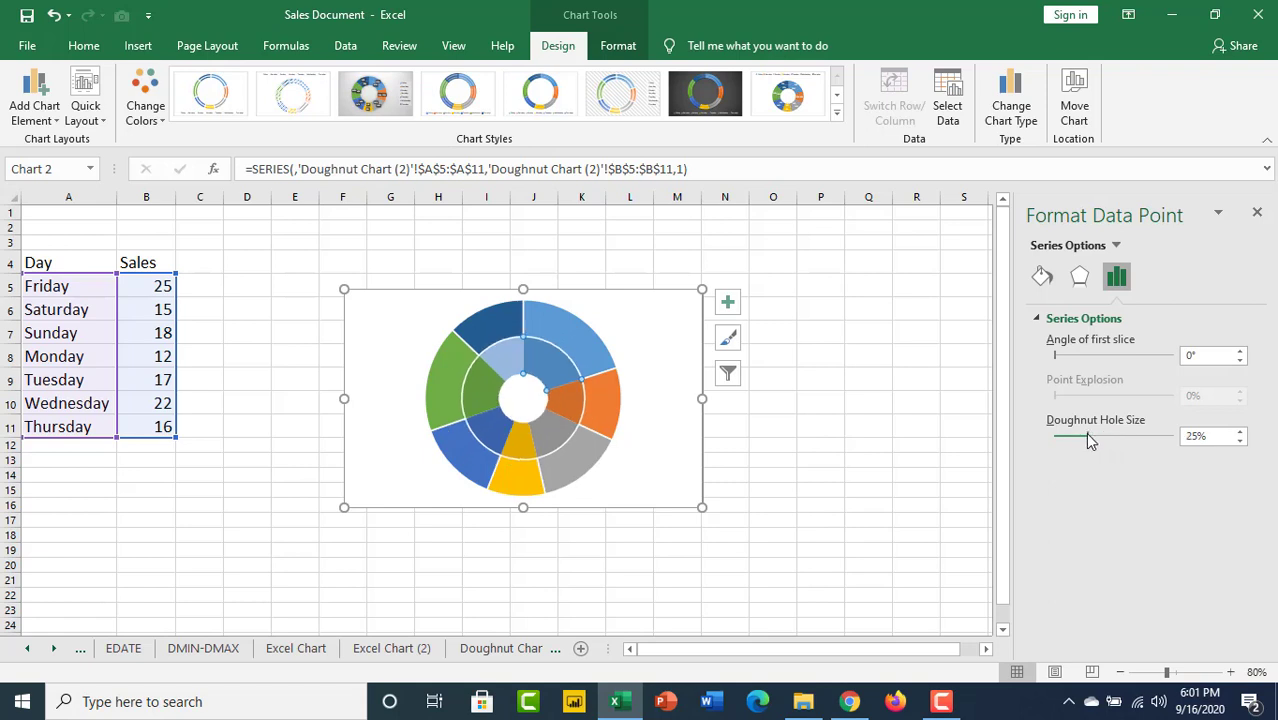
left_click(1083, 440)
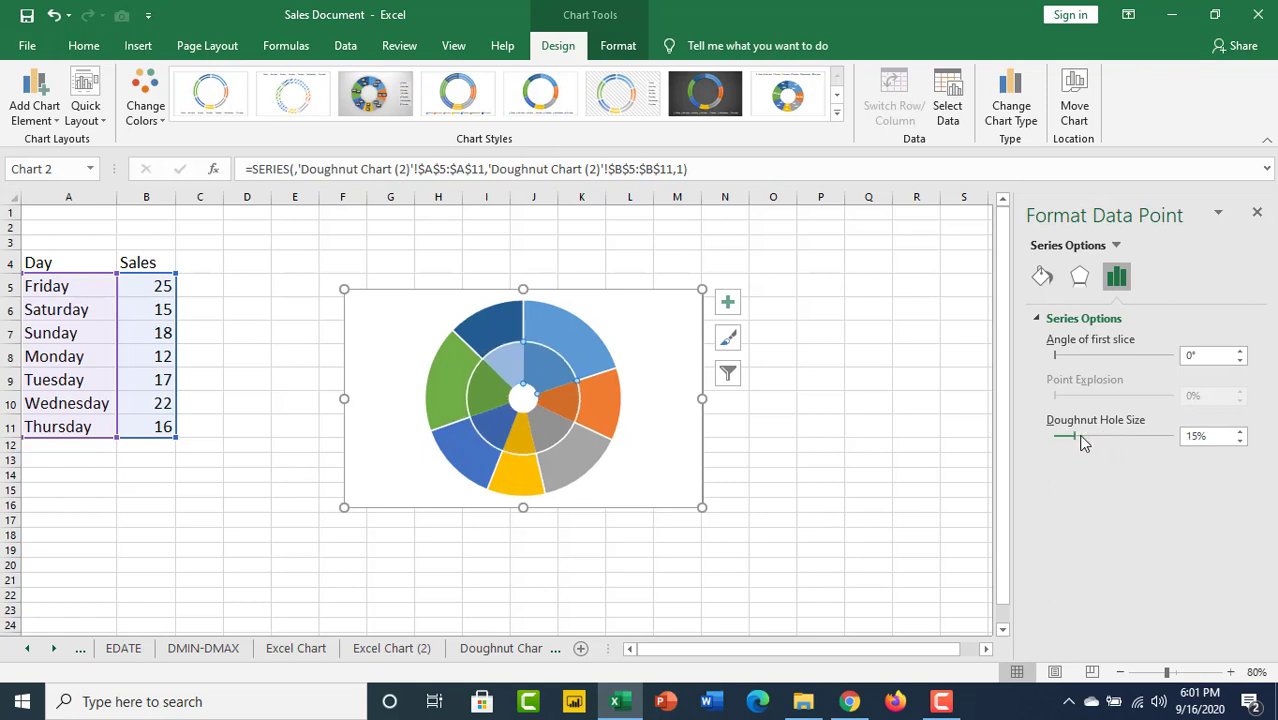
Step: Try rotating the rings by raising the angle of the first slice to 90°, and return it to 0°
left_click(1085, 358)
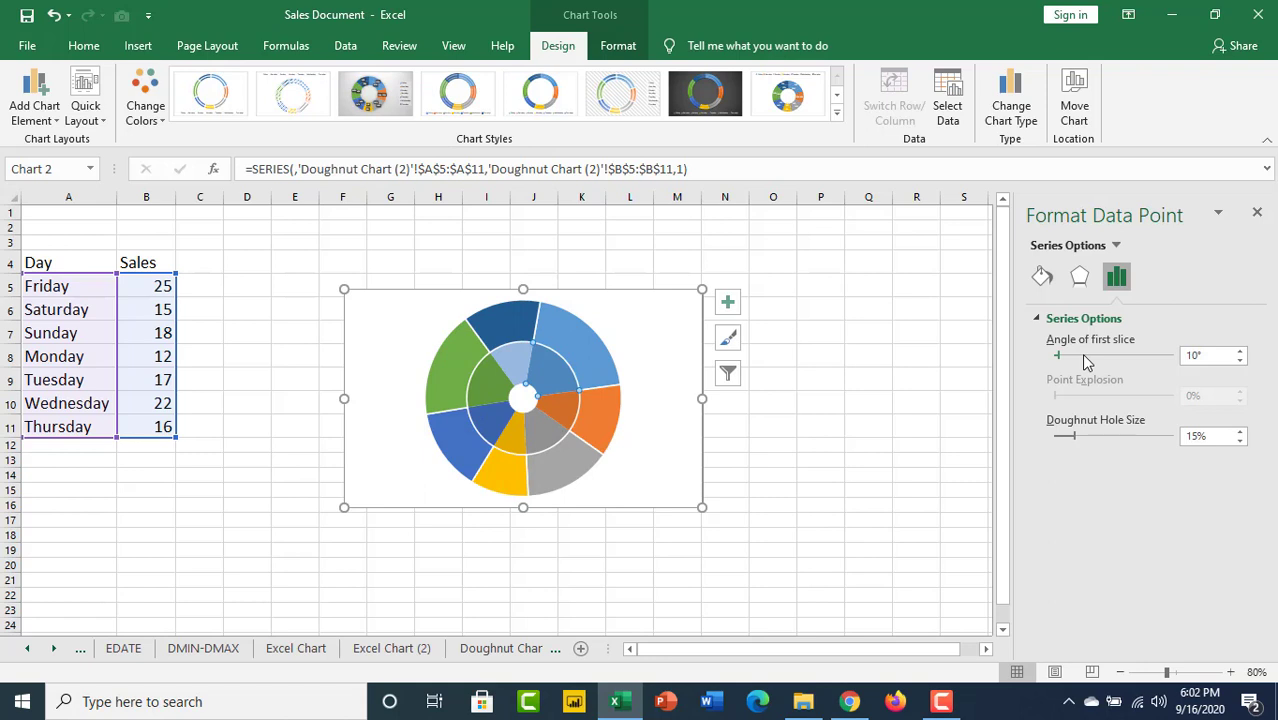
left_click(1087, 358)
left_click(1098, 357)
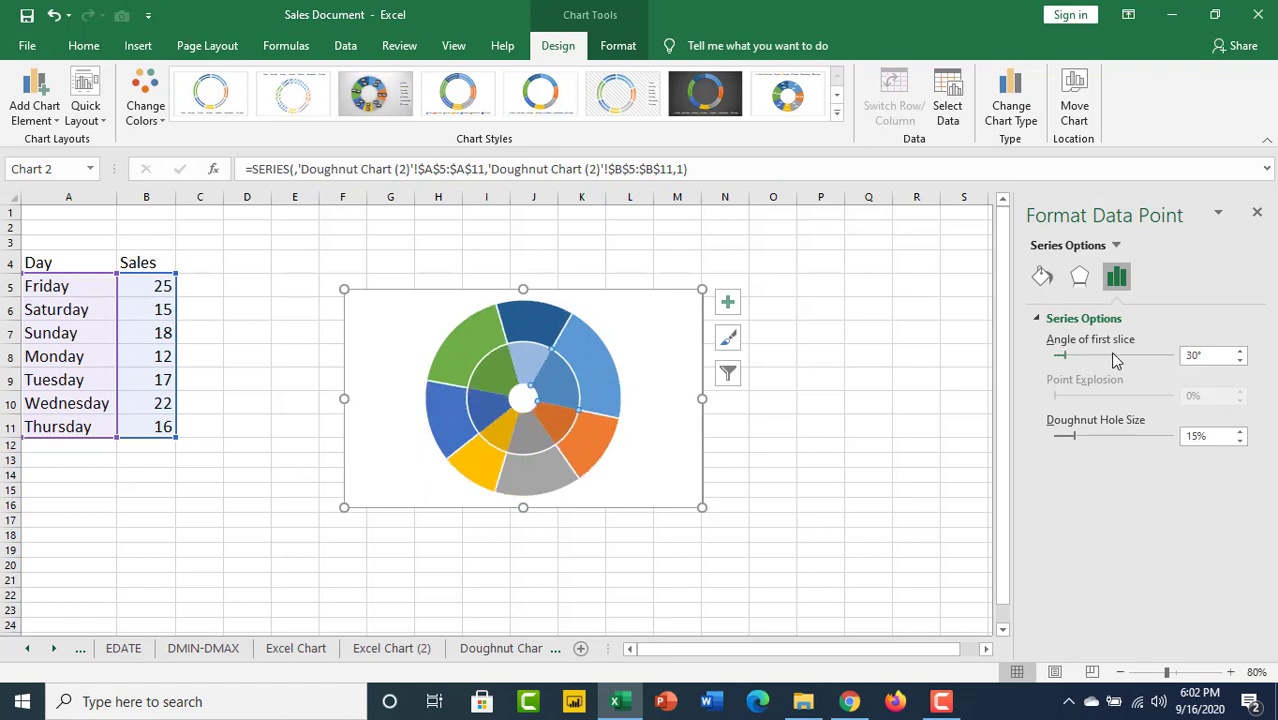
left_click(1117, 361)
left_click(1117, 358)
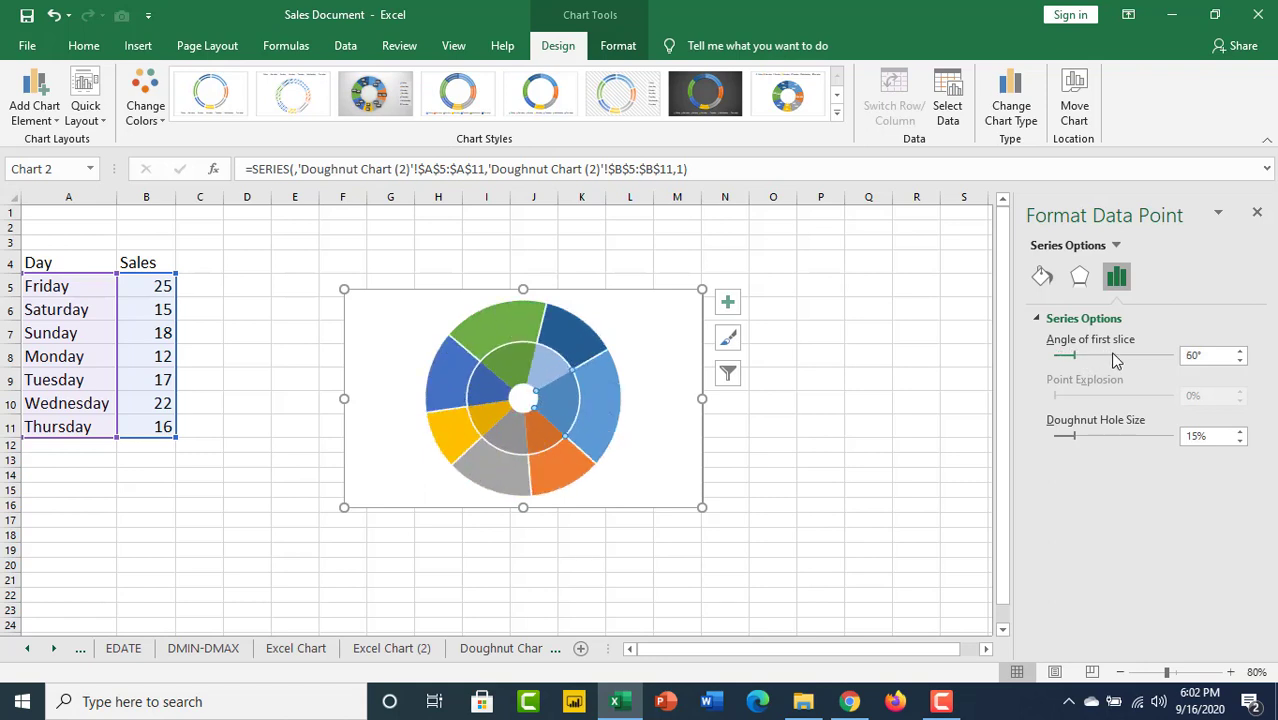
left_click(1120, 360)
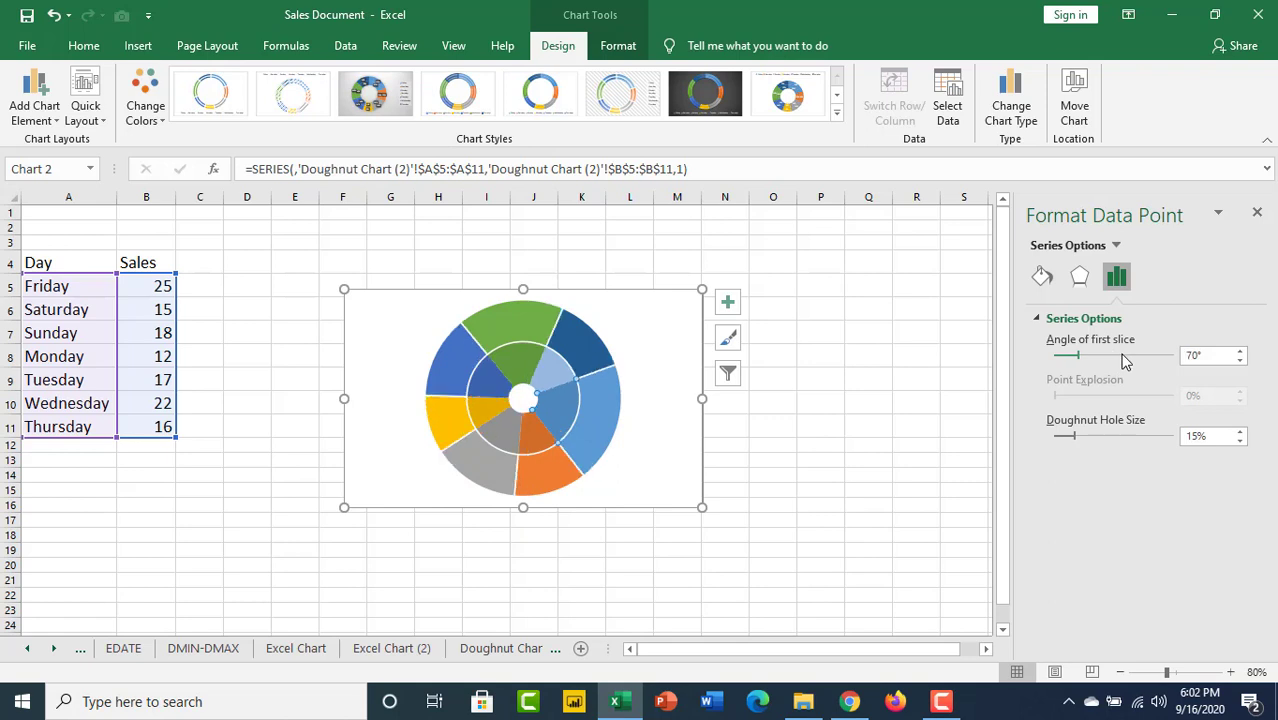
left_click(1125, 362)
left_click(1125, 362)
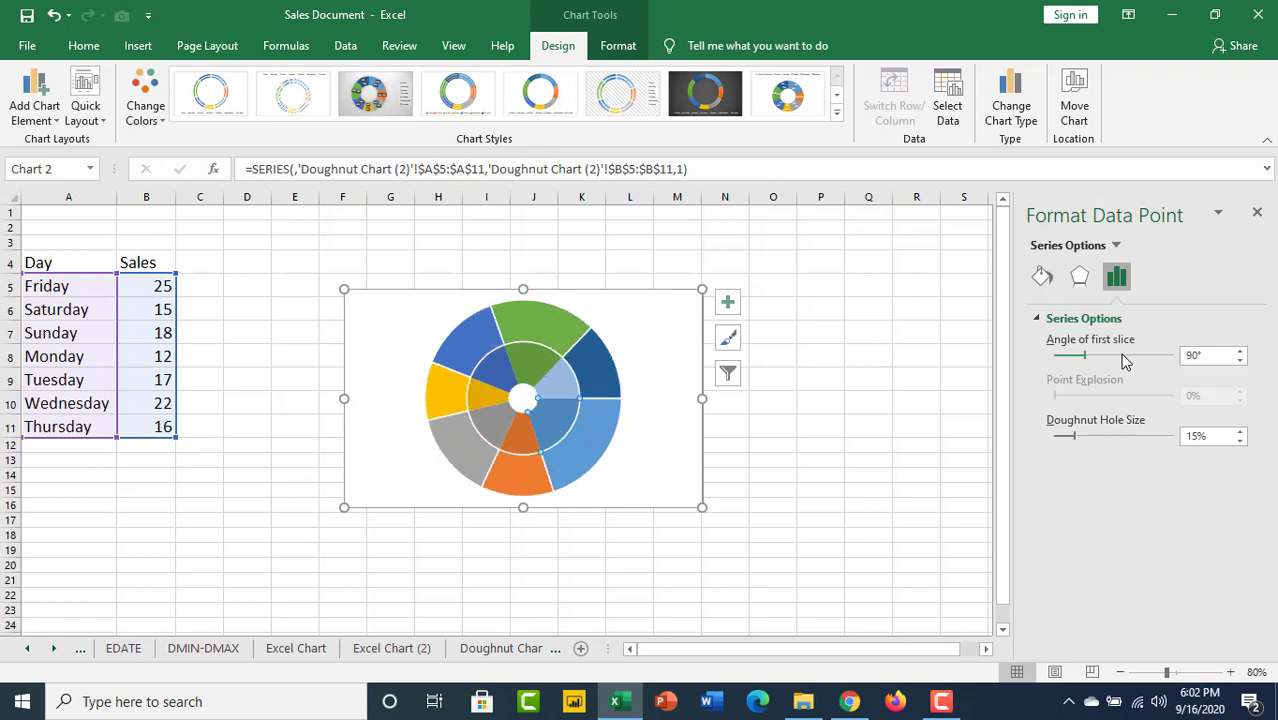
left_click_drag(1085, 362, 1021, 351)
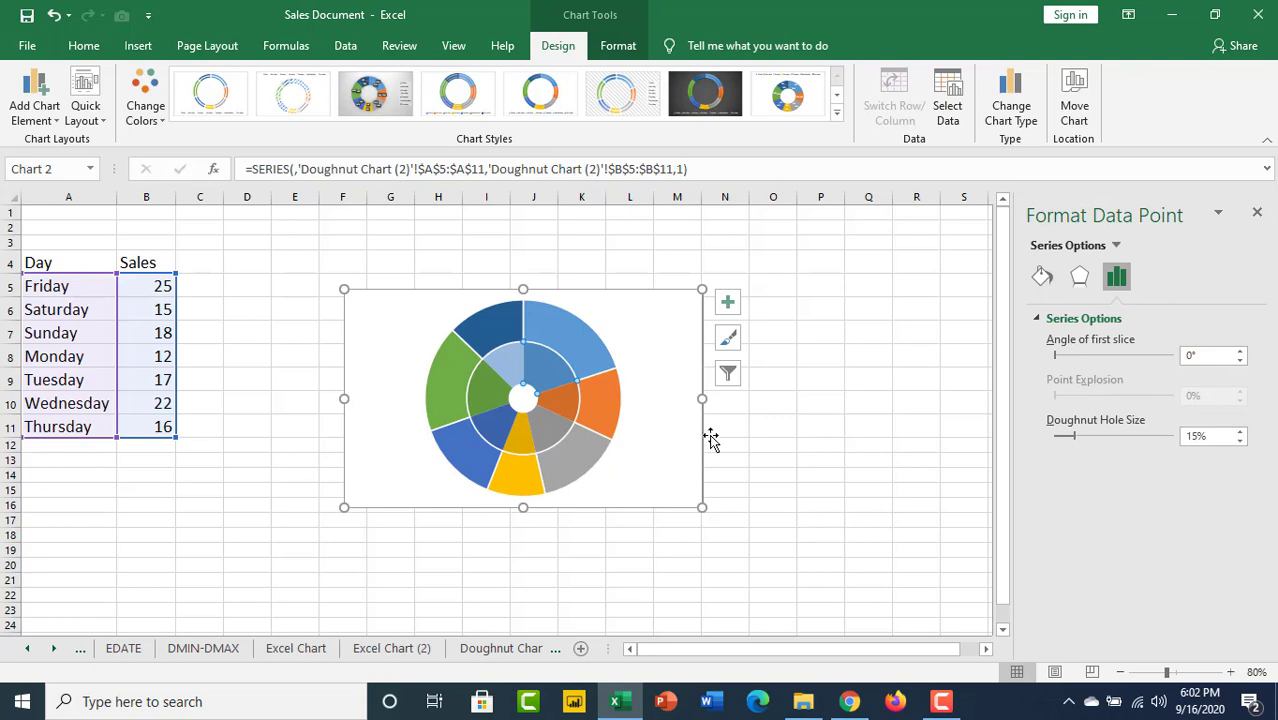
Step: Enlarge the doughnut chart from its lower-right corner so it extends to about row 19
left_click(819, 399)
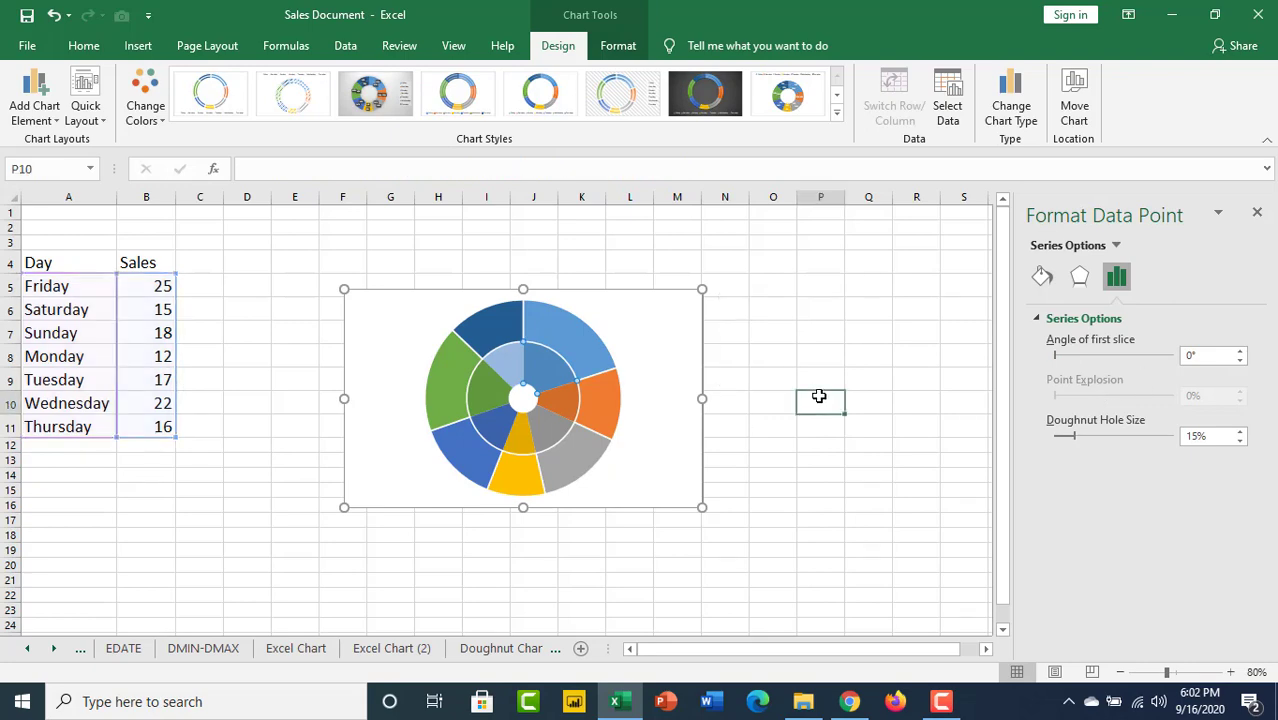
left_click(500, 316)
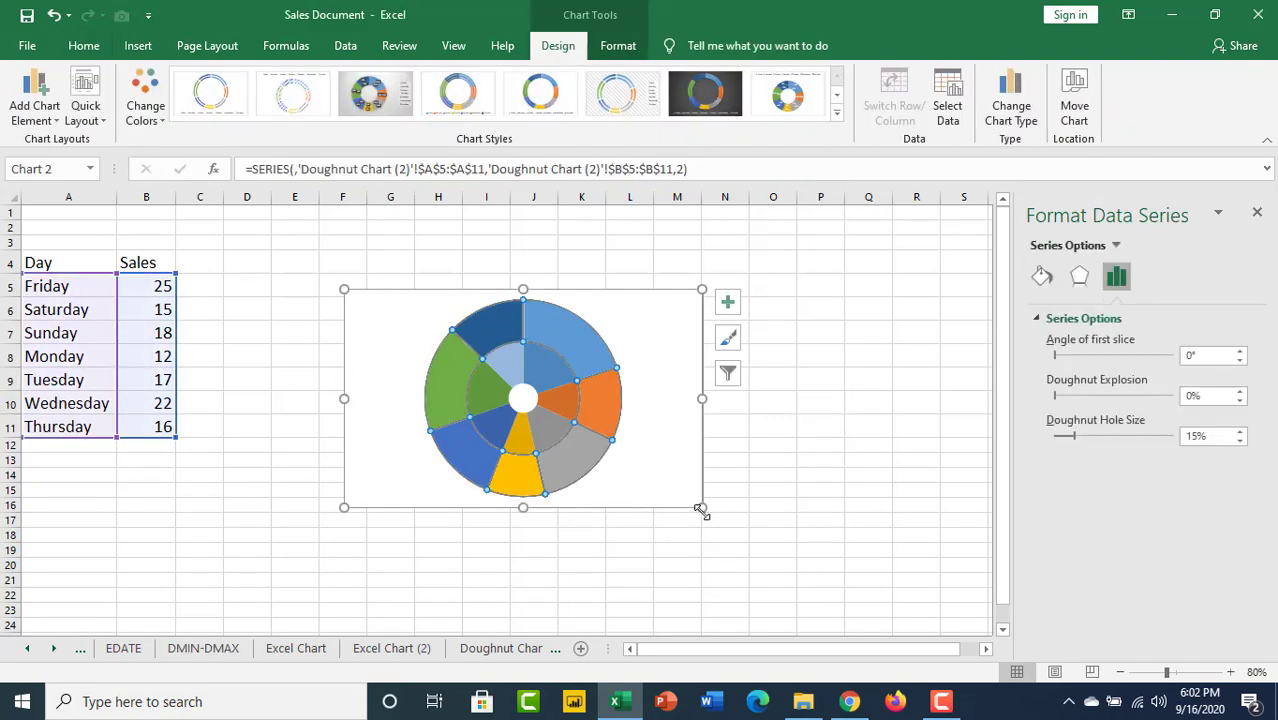
left_click_drag(701, 508, 751, 548)
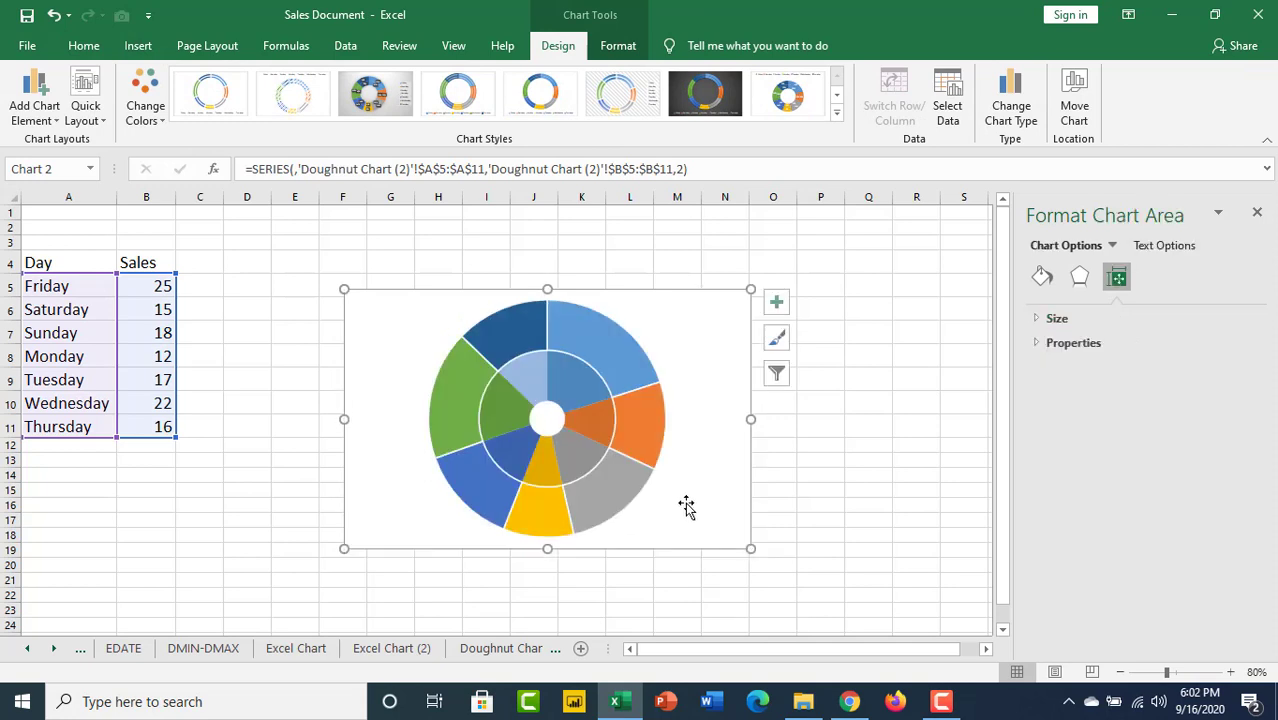
Step: Add data labels to the outer ring and to the inner ring of the doughnut chart
left_click(530, 330)
right_click(526, 335)
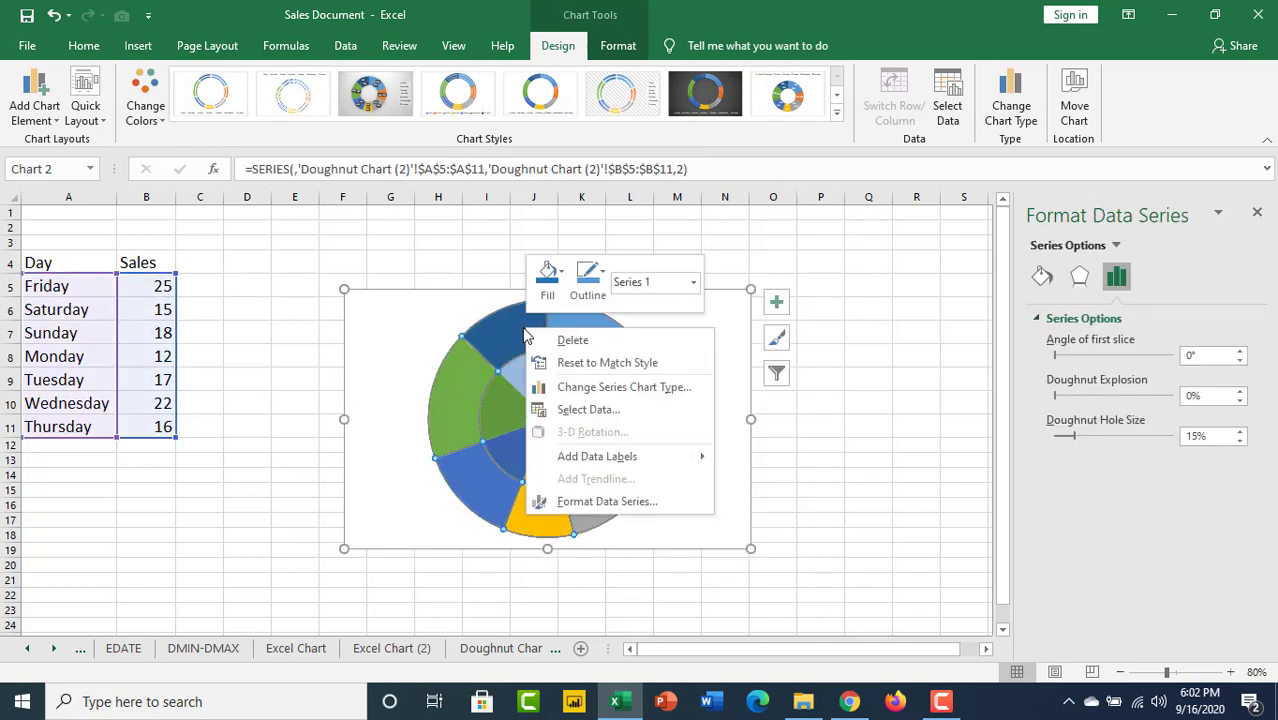
left_click(614, 457)
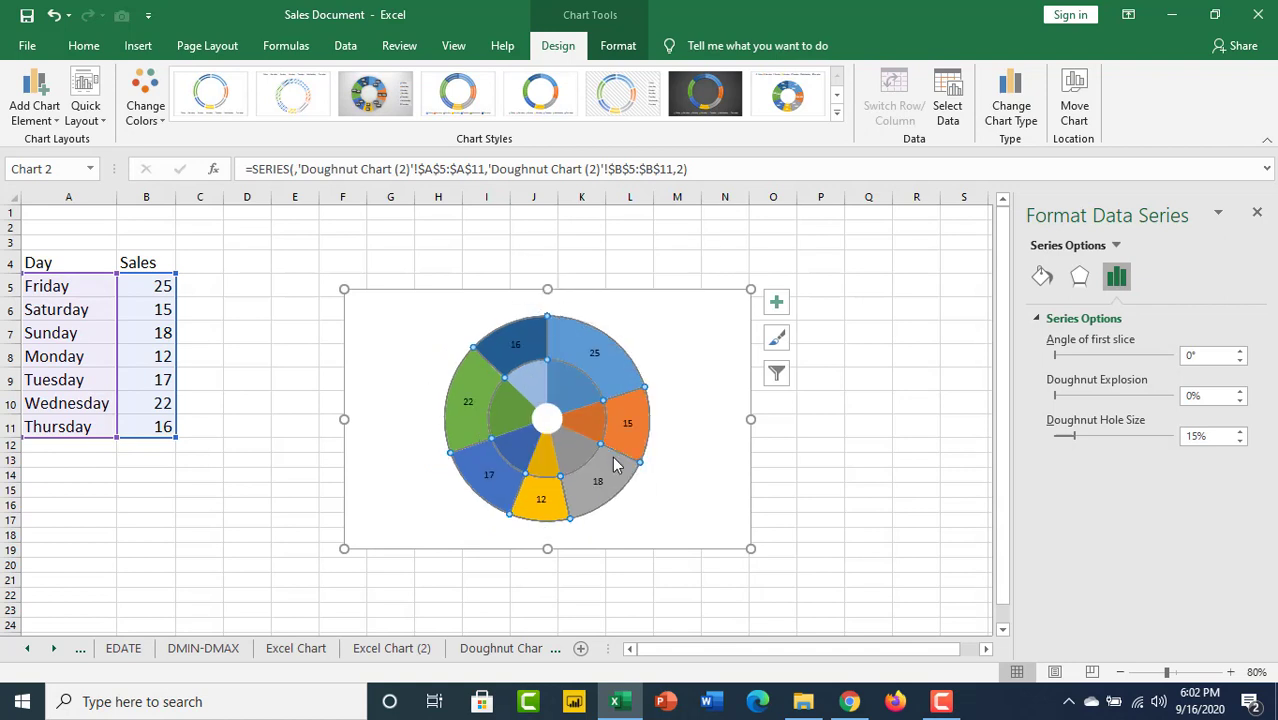
left_click(567, 389)
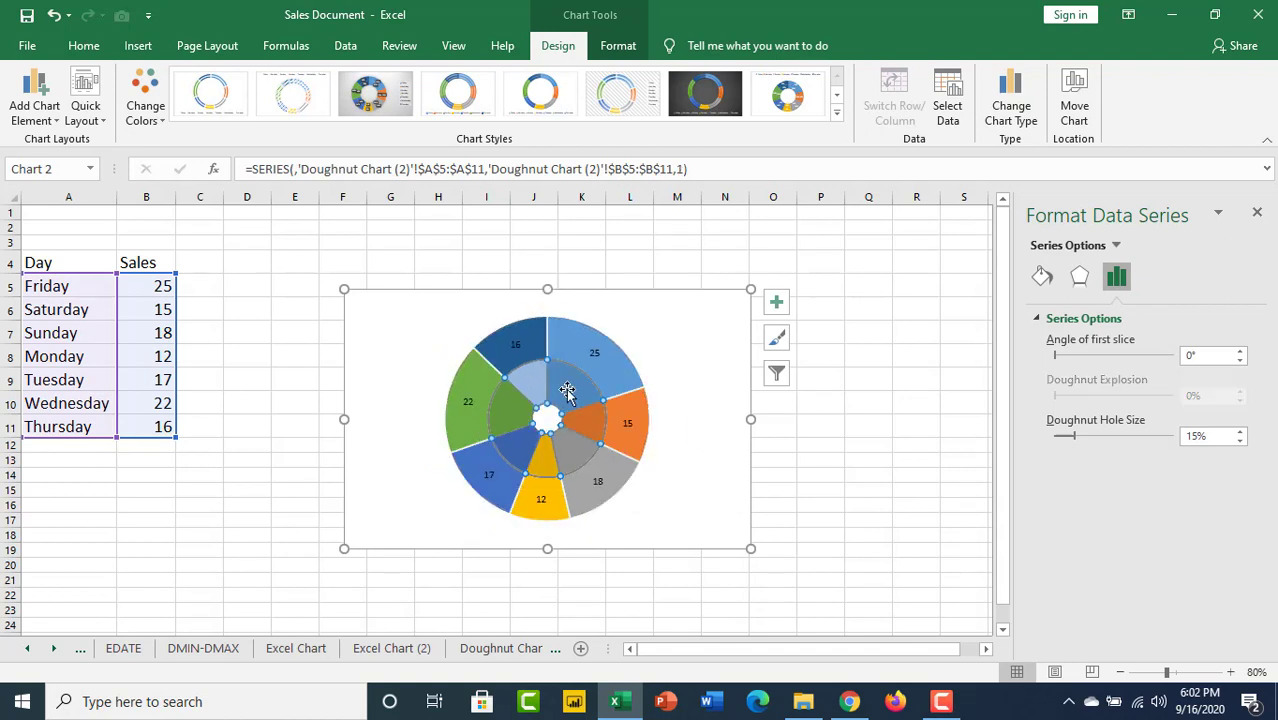
right_click(567, 391)
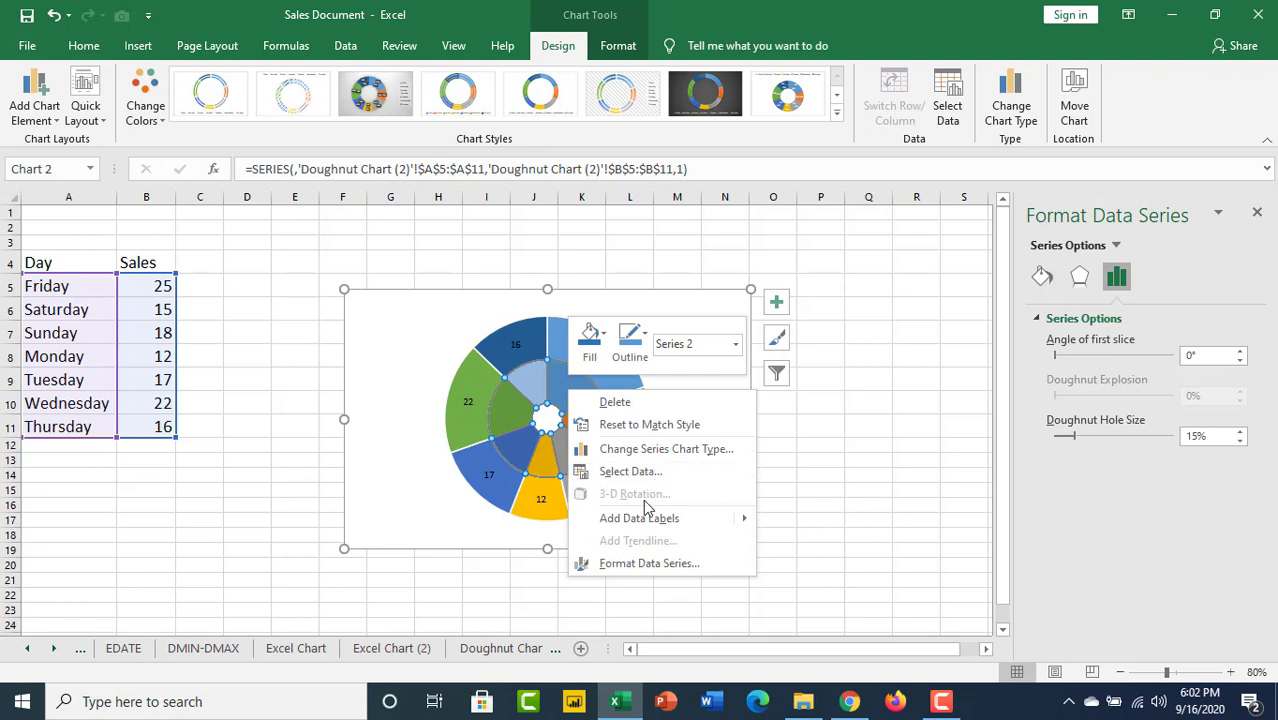
left_click(648, 517)
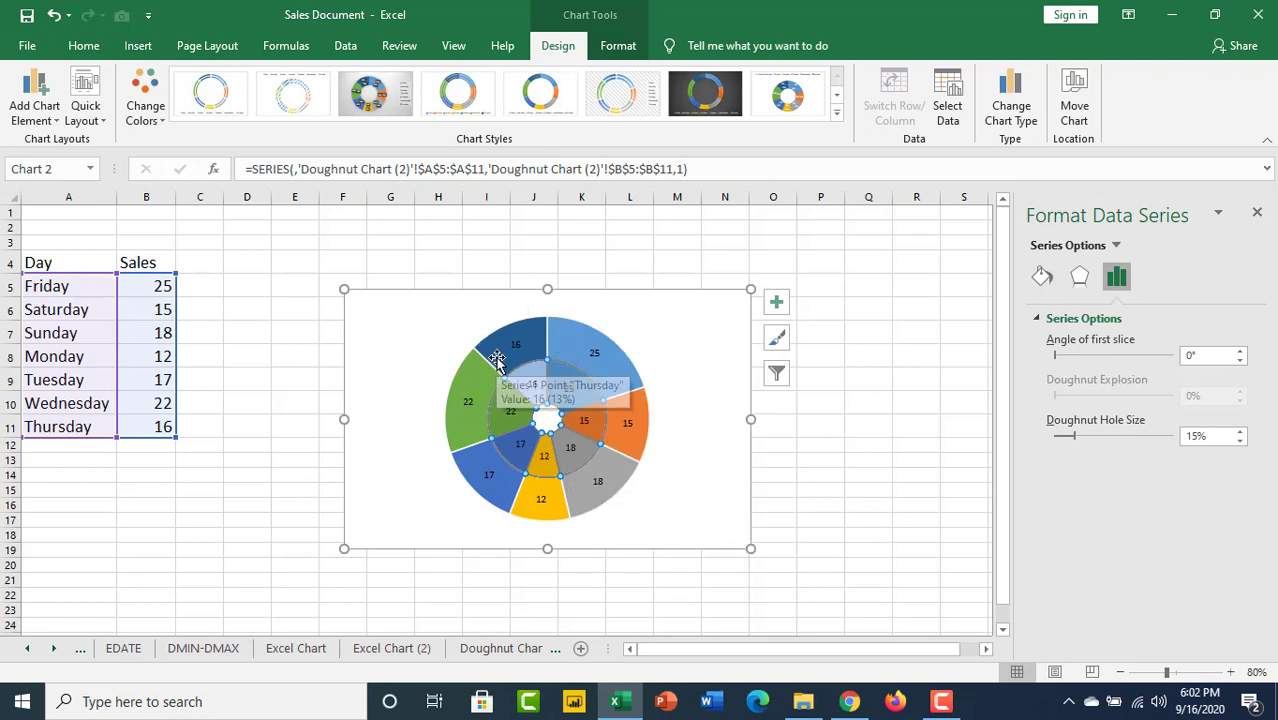
Step: Set the outer ring's Thursday data label to show the category name instead of the value
mouse_move(520, 350)
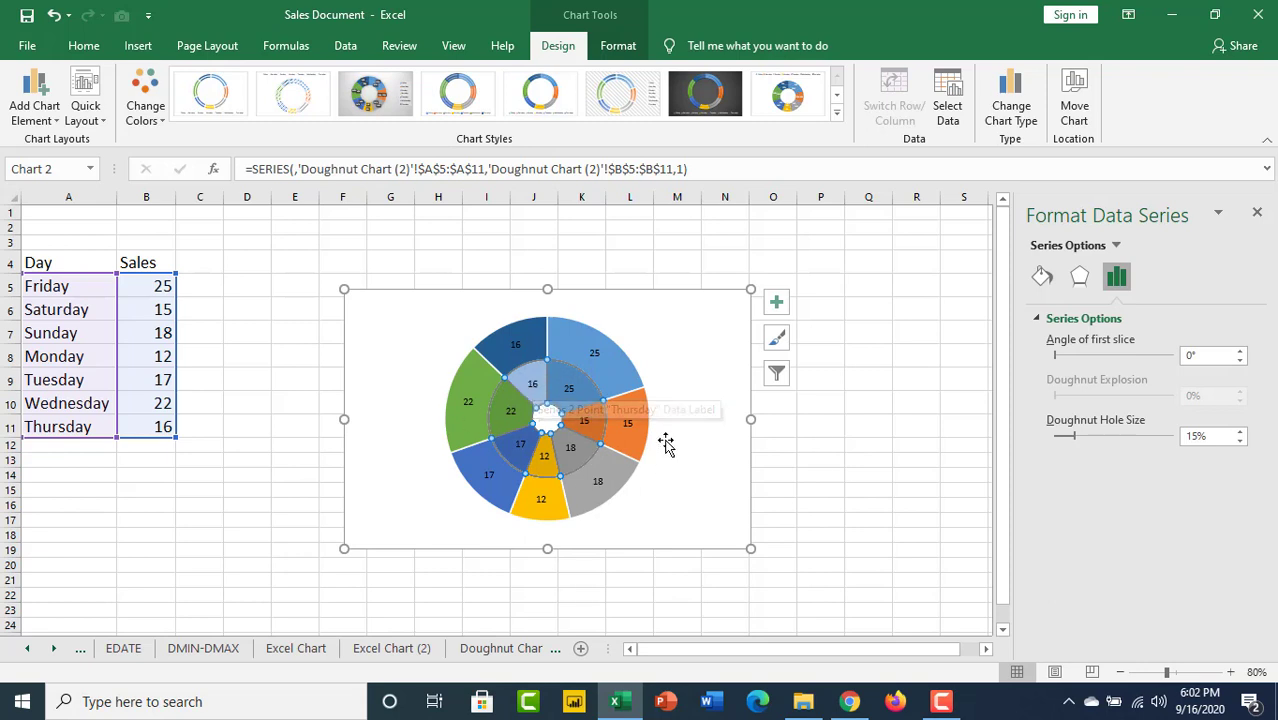
left_click(566, 376)
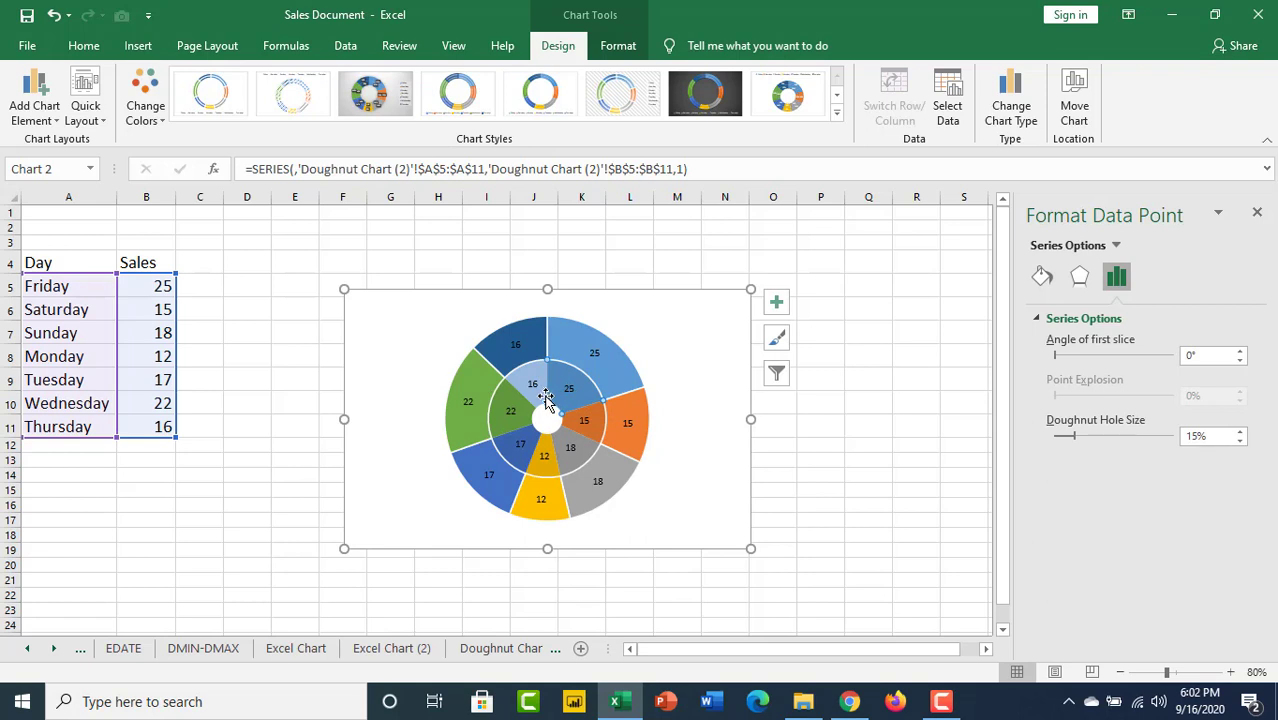
left_click(518, 345)
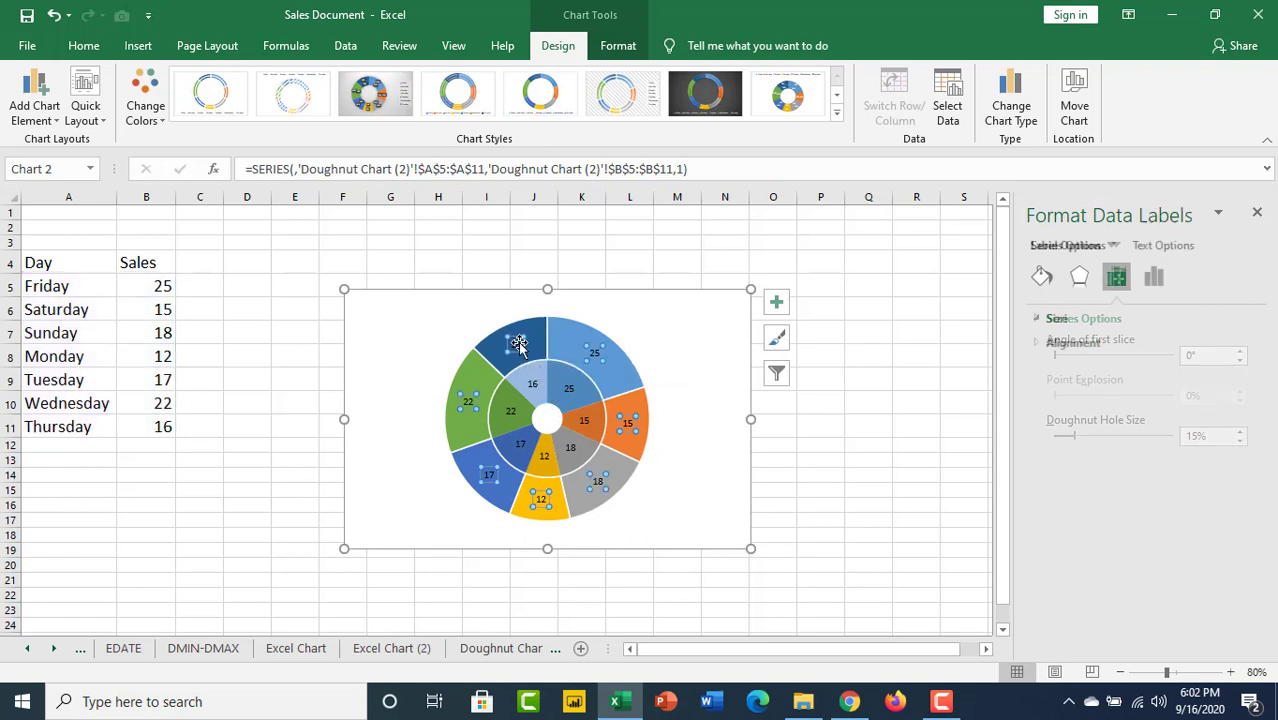
left_click(518, 345)
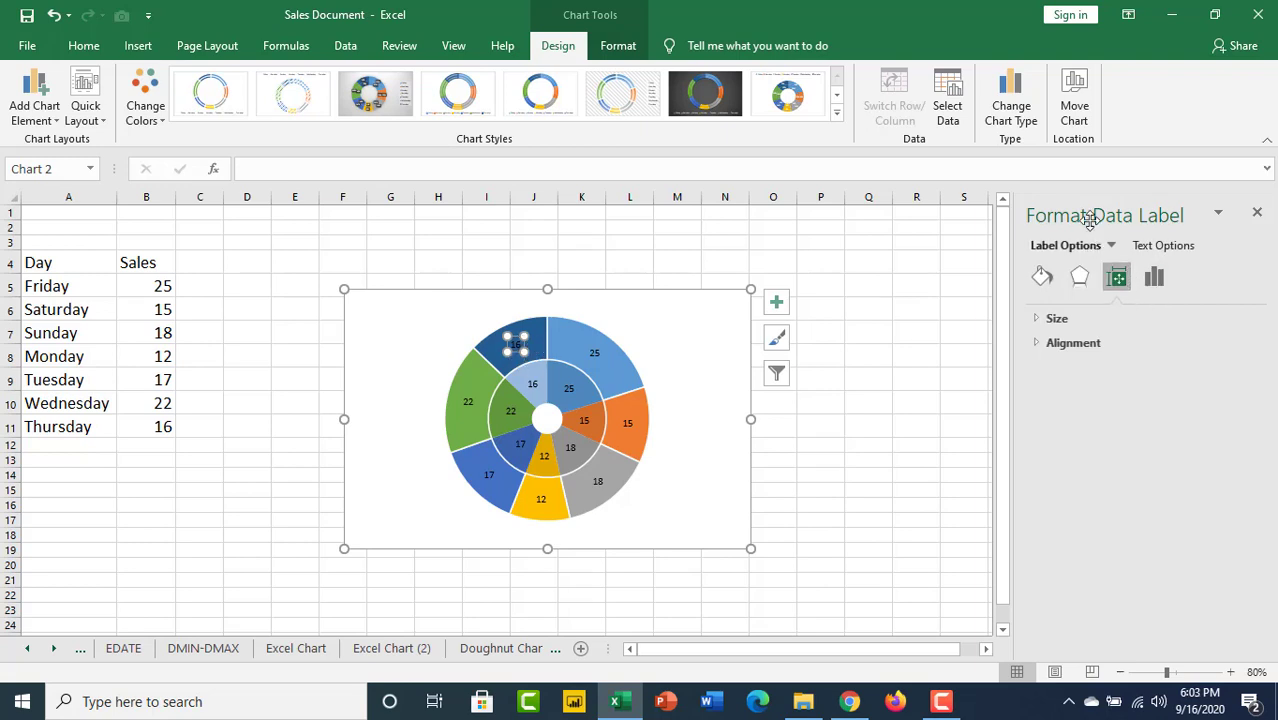
left_click(1156, 280)
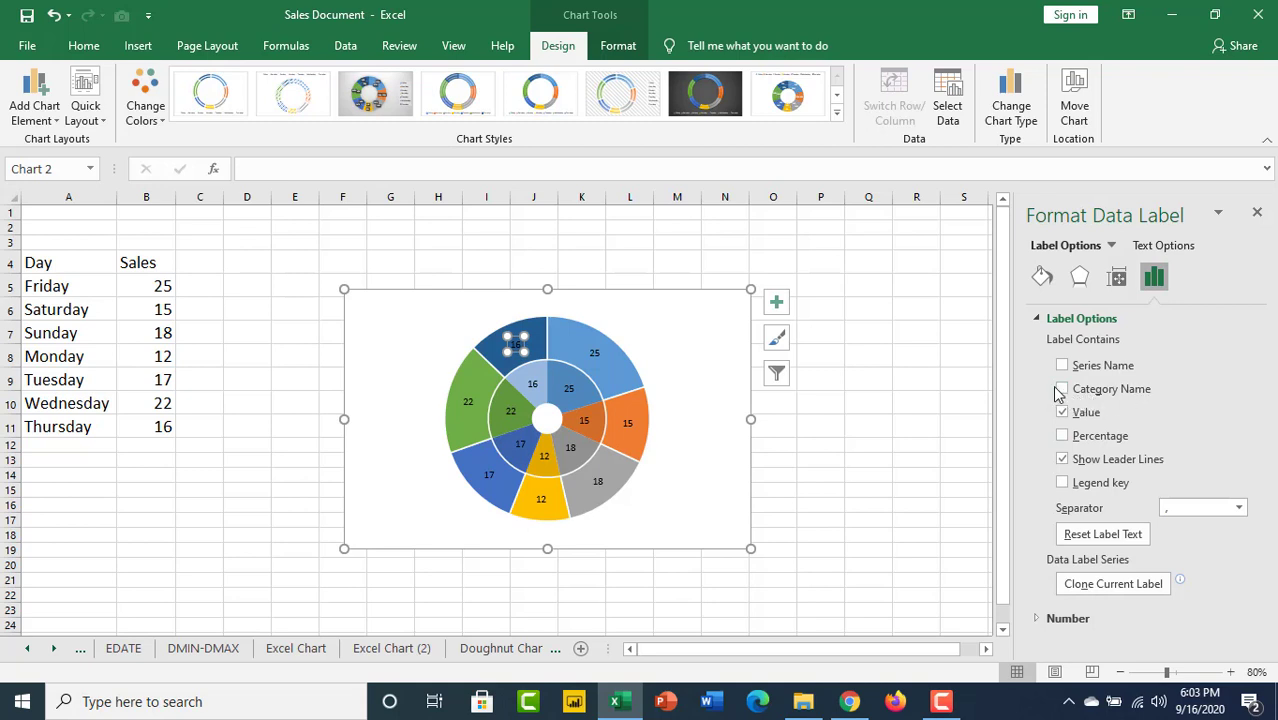
left_click(1062, 390)
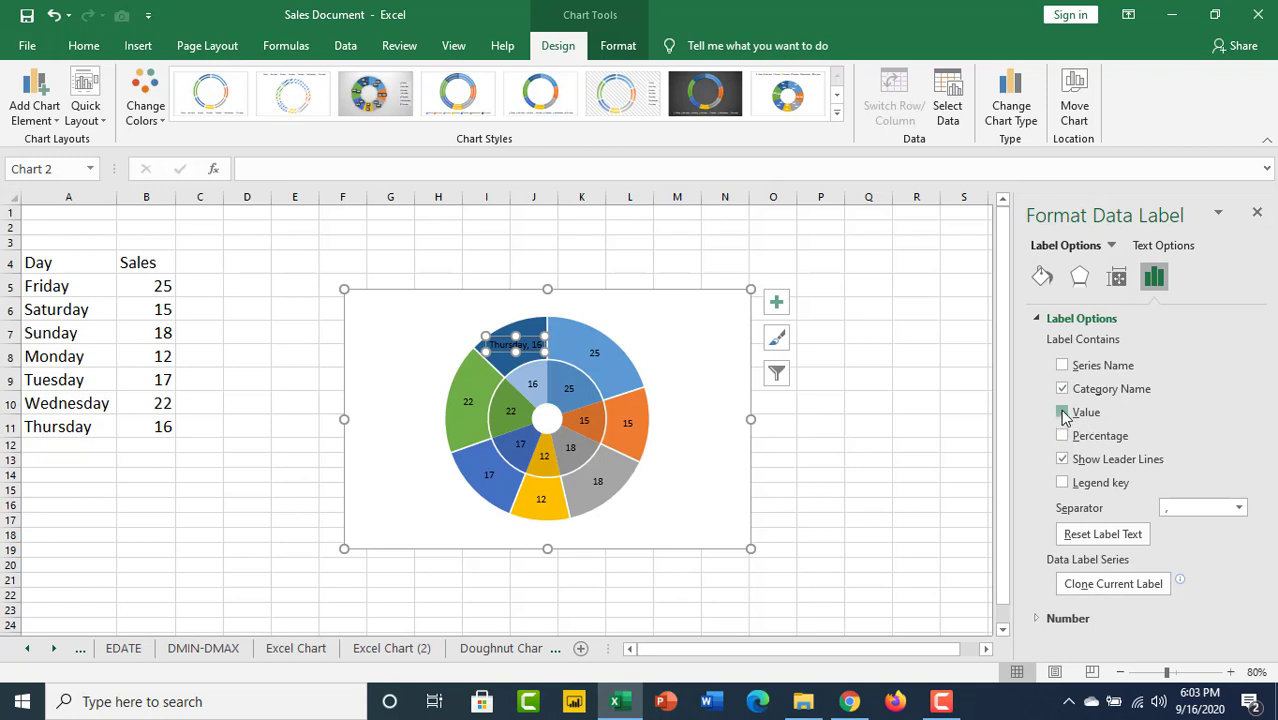
left_click(1062, 413)
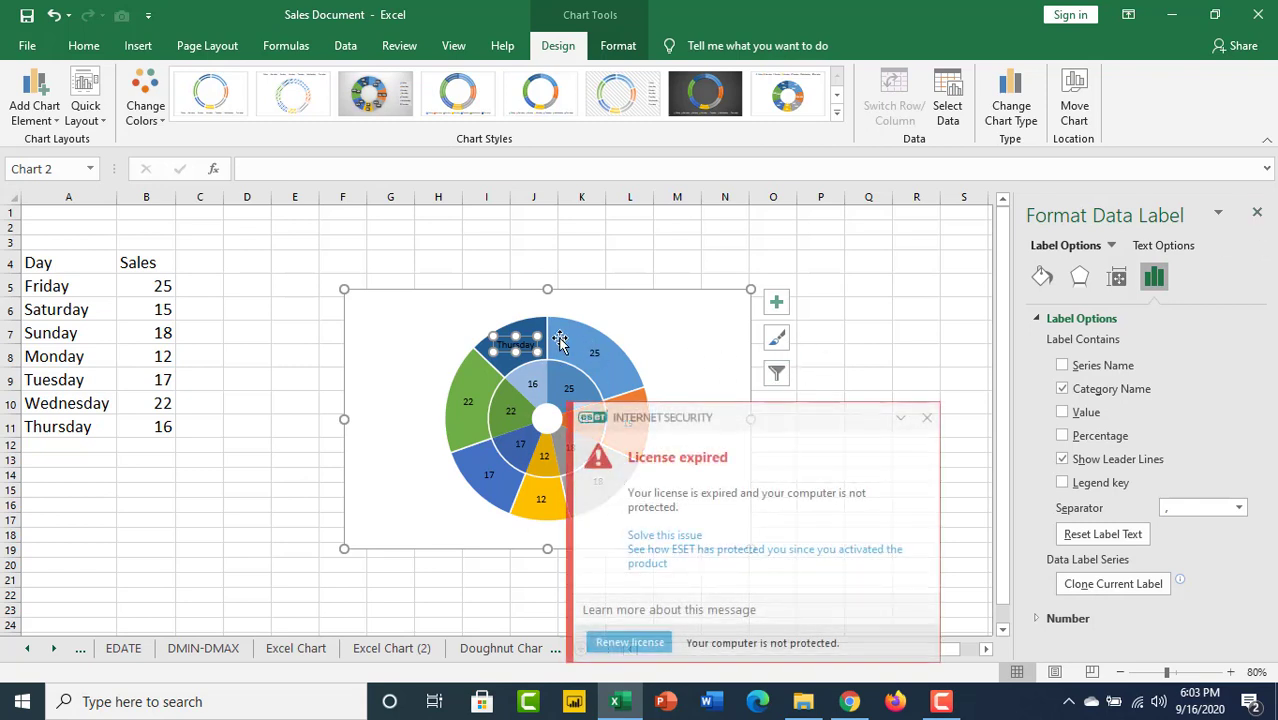
Step: Dismiss the ESET license notification that covers part of the chart
left_click(591, 348)
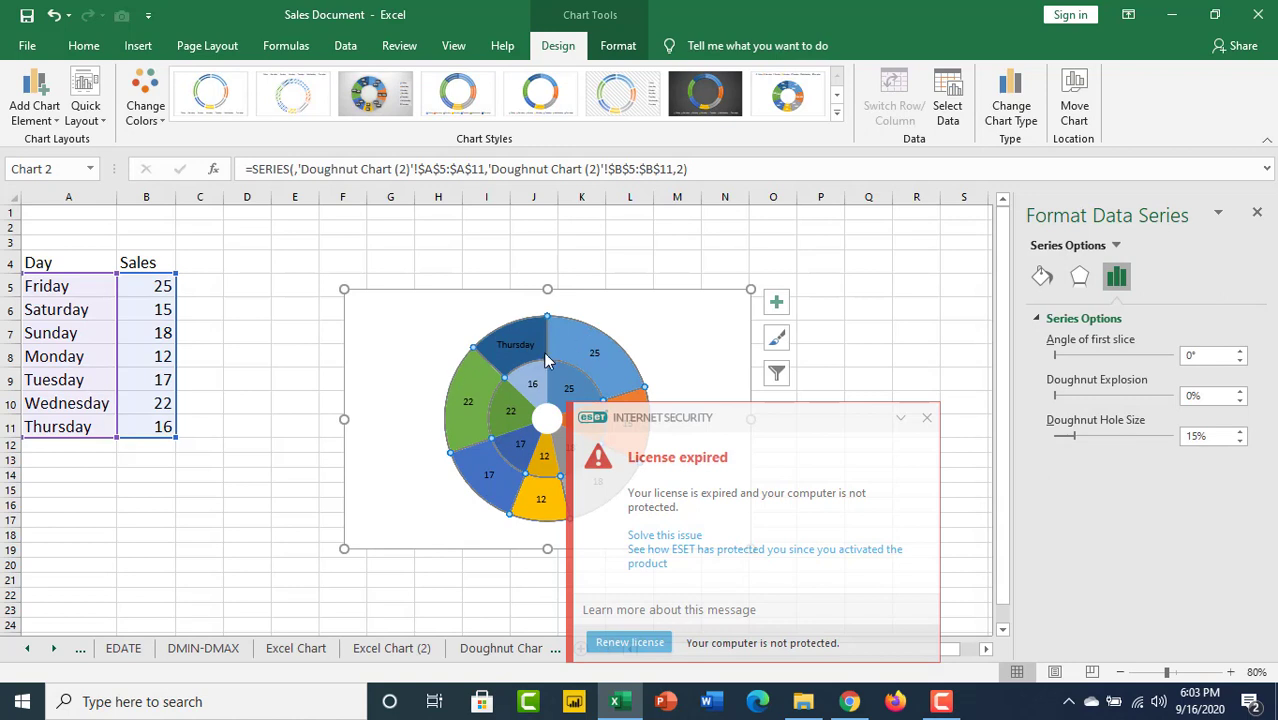
left_click(545, 352)
left_click(604, 337)
left_click(926, 421)
left_click(567, 342)
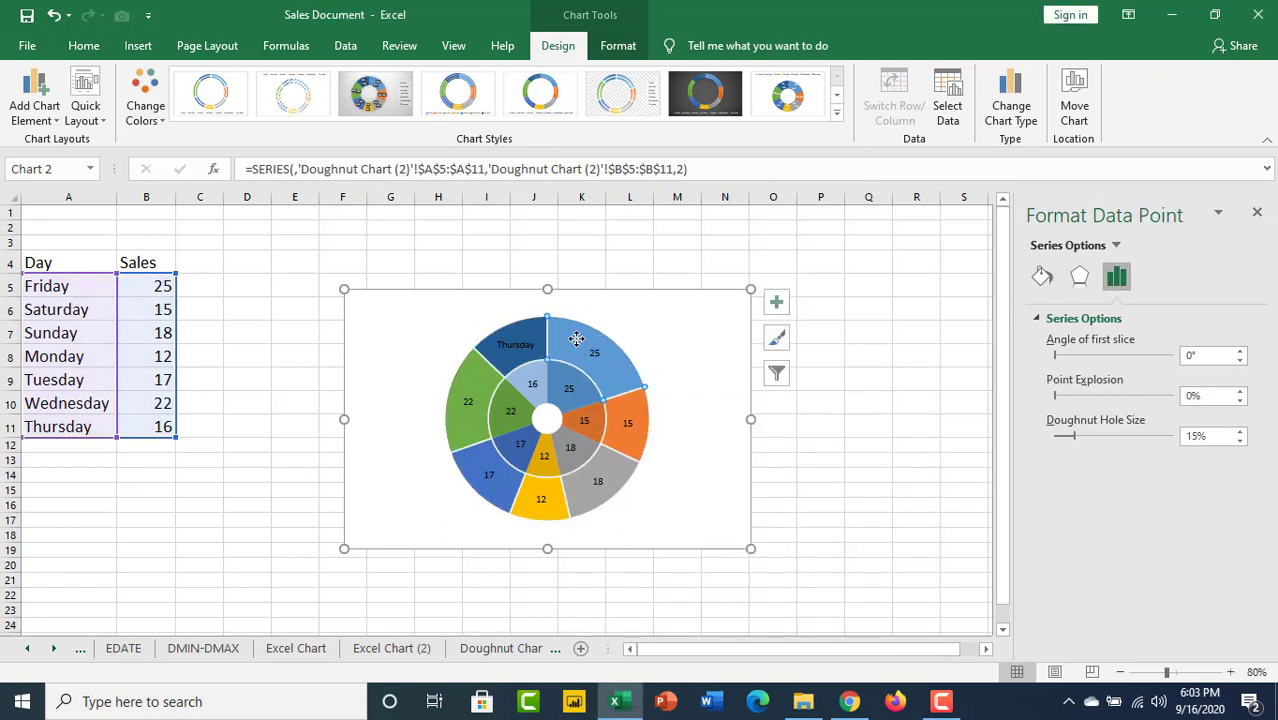
Step: Select all data labels of the outer ring and make them show the category name instead of the value
left_click(556, 504)
left_click(541, 498)
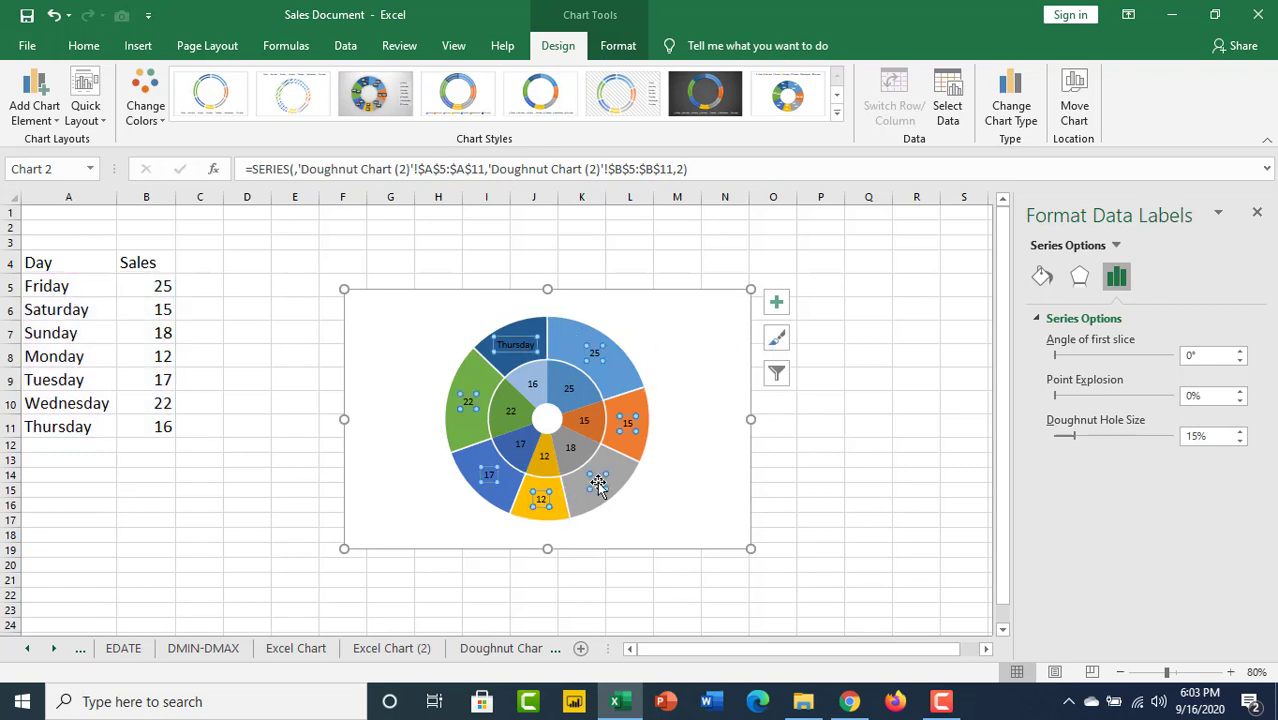
left_click(897, 359)
left_click(589, 357)
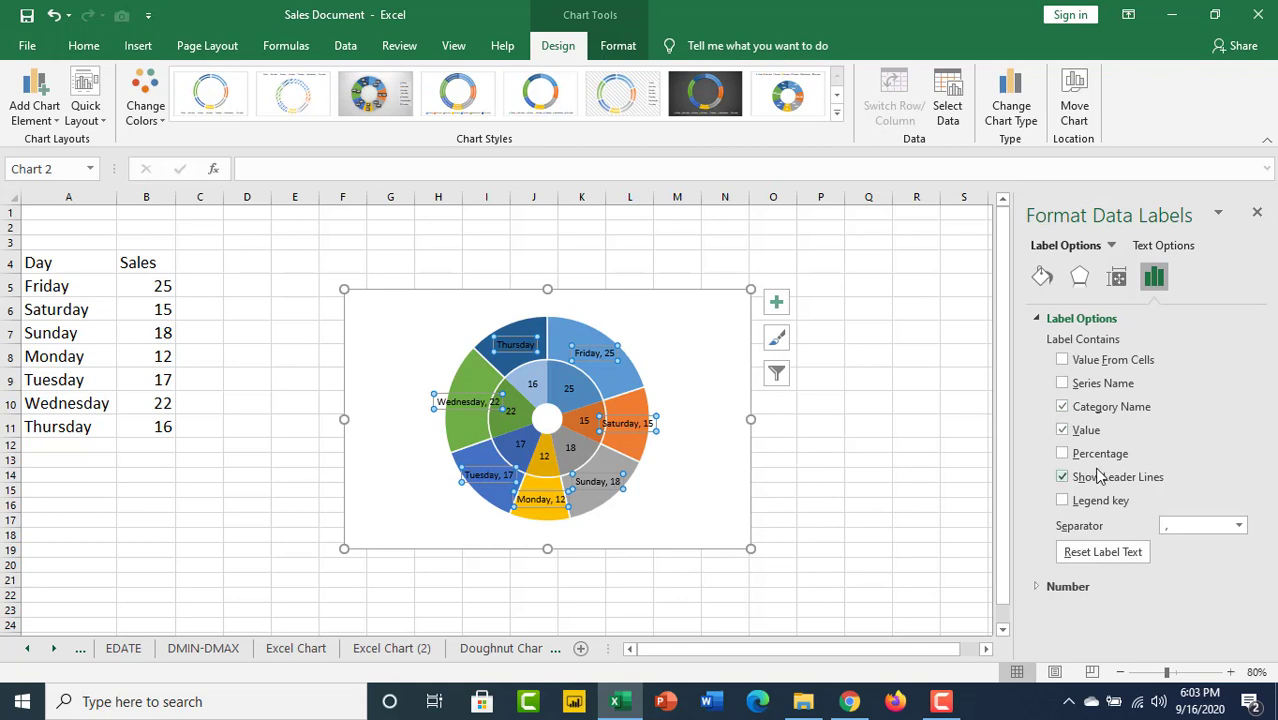
left_click(1062, 430)
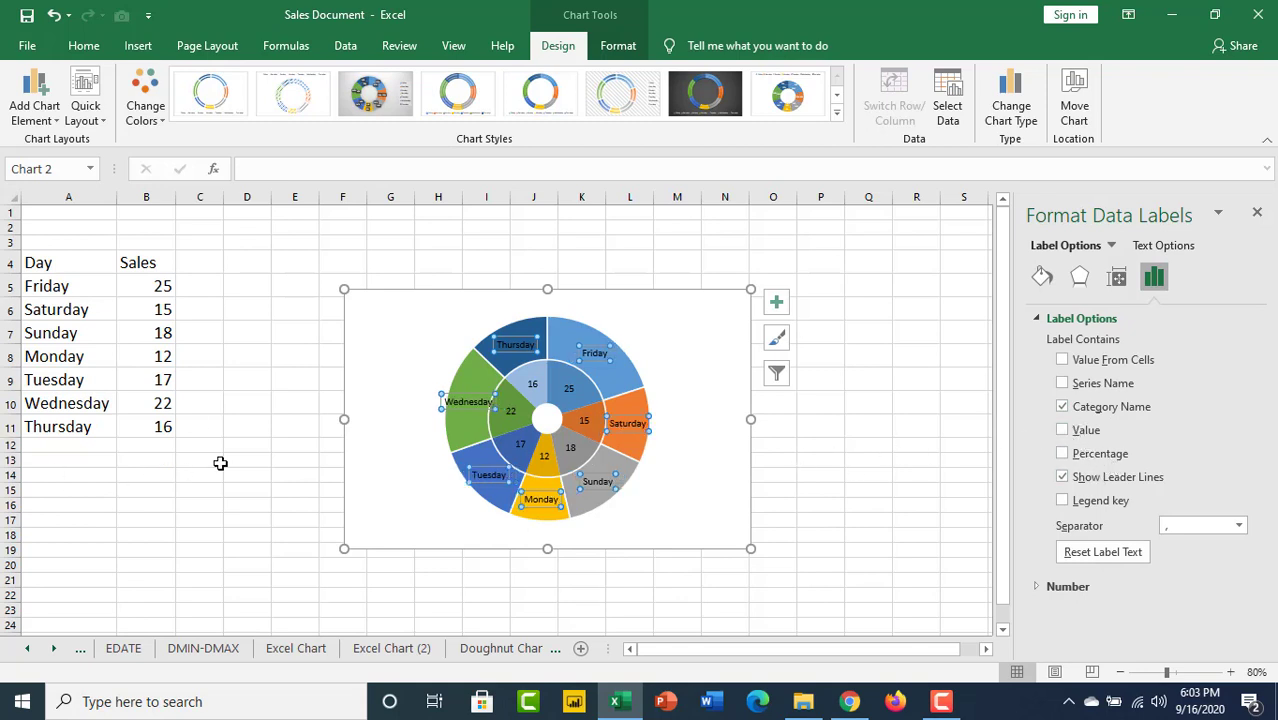
left_click(517, 346)
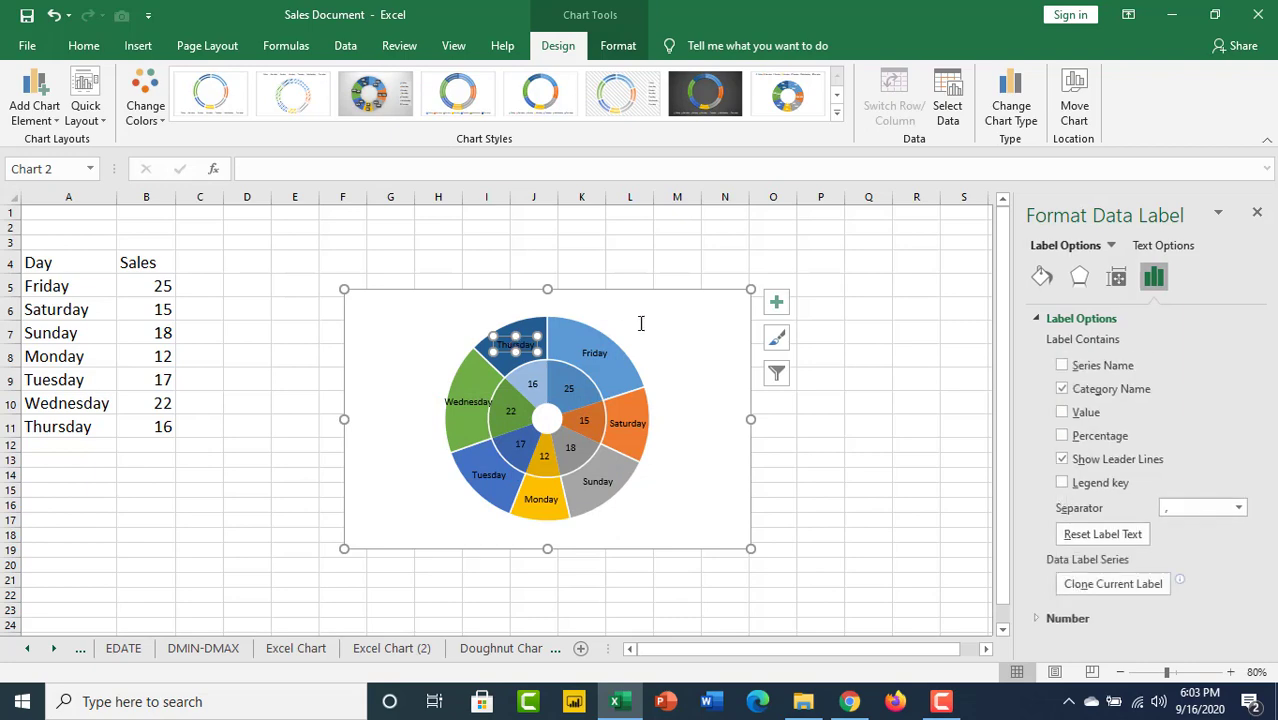
left_click(468, 401)
left_click(320, 258)
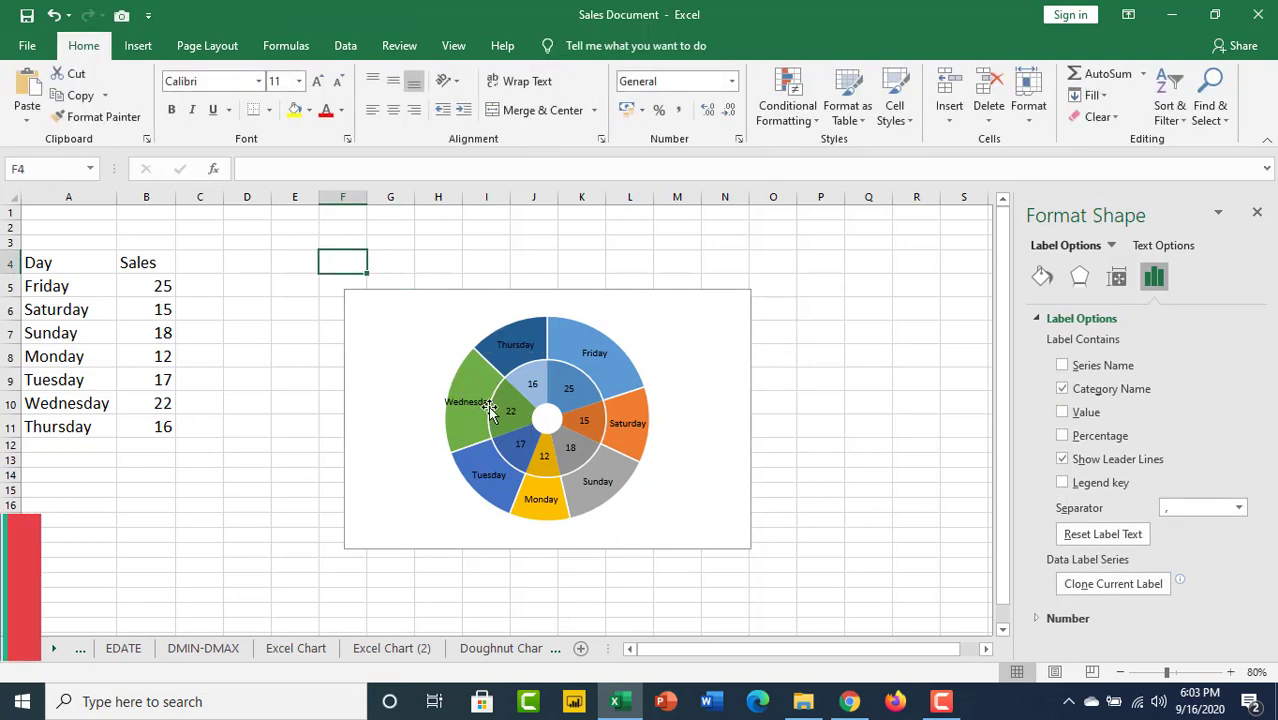
Step: Format all day-name labels of the outer ring in bold Agency FB
left_click(464, 402)
left_click(464, 402)
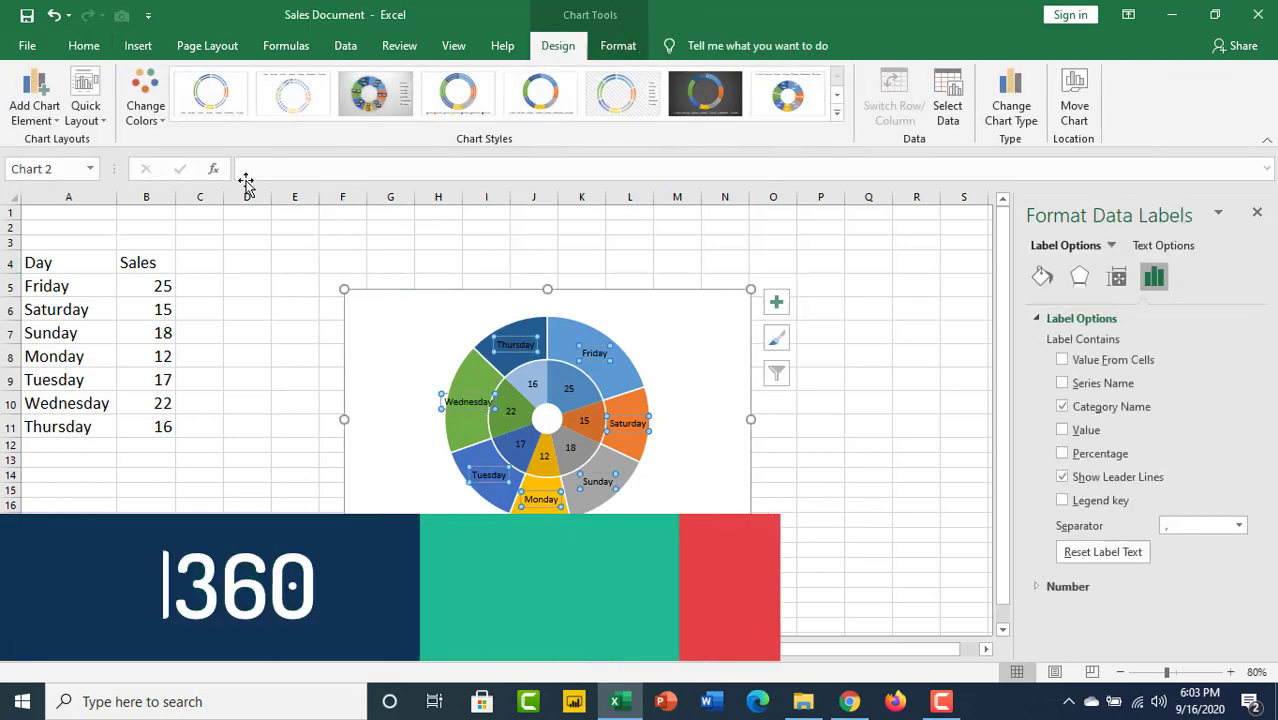
left_click(84, 46)
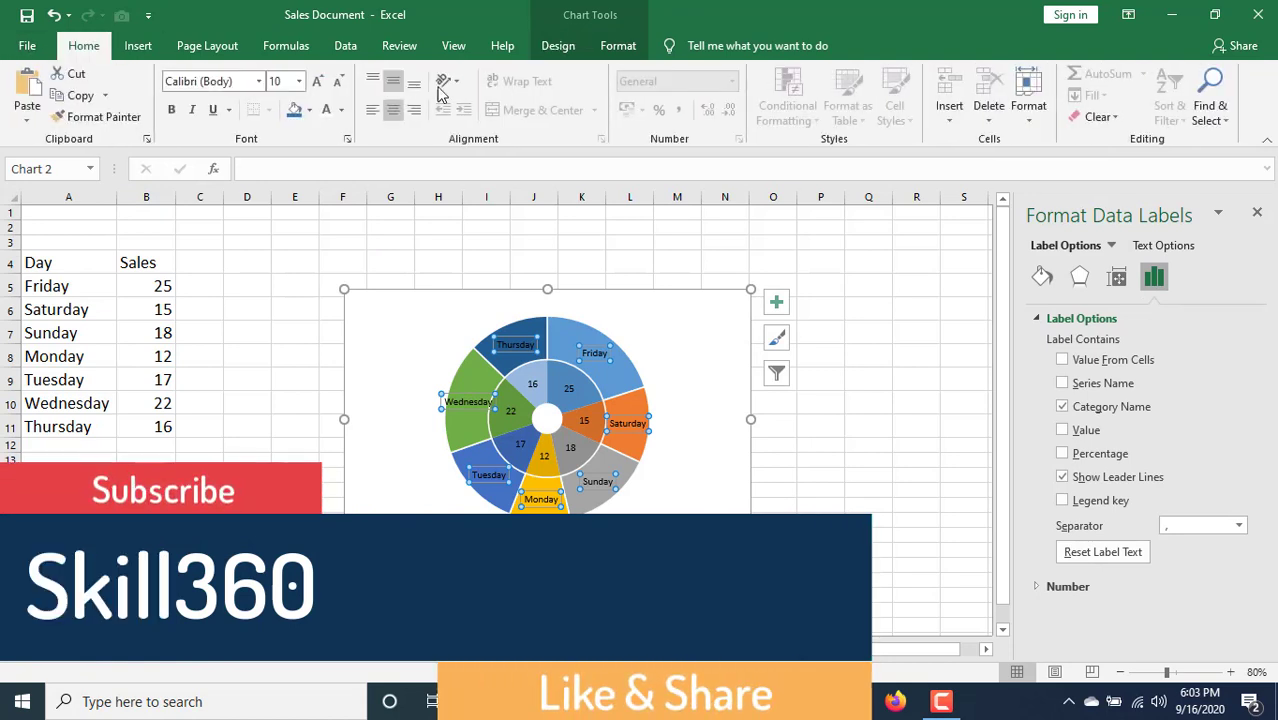
left_click(262, 84)
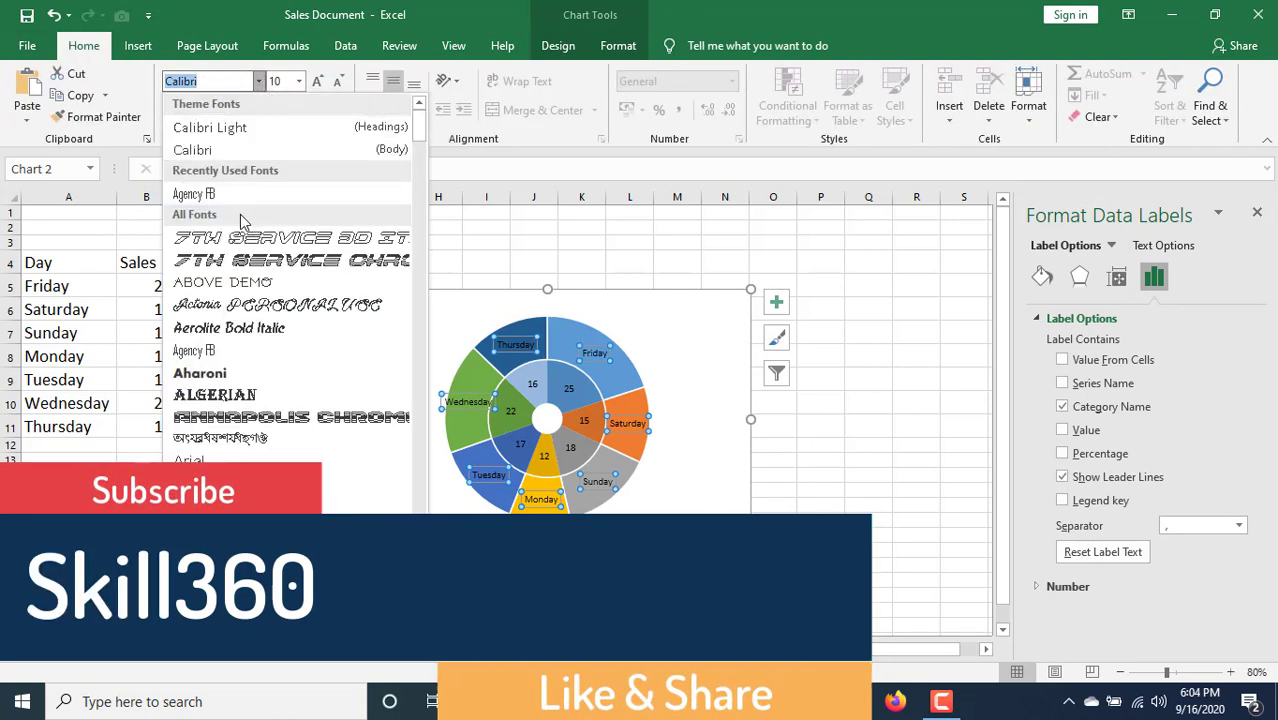
left_click(215, 291)
left_click(171, 109)
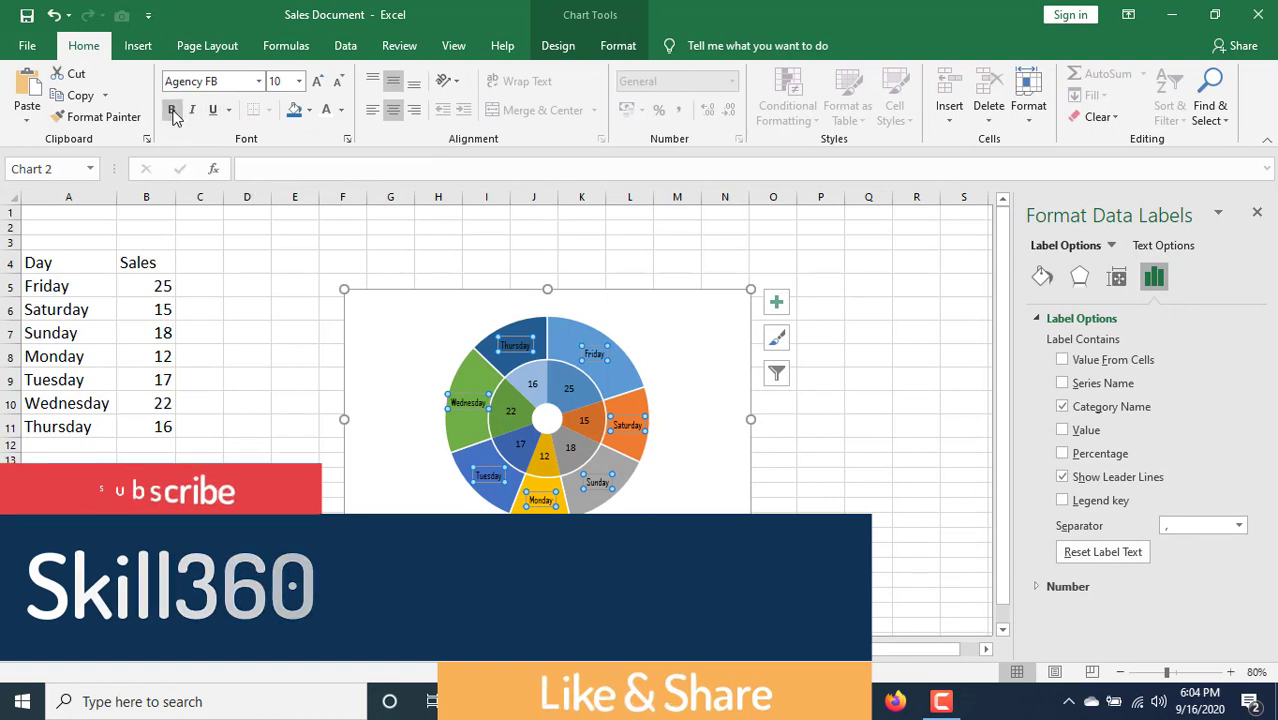
Step: Increase the font size of the outer ring's day labels to 14 and colour their text white
left_click(316, 81)
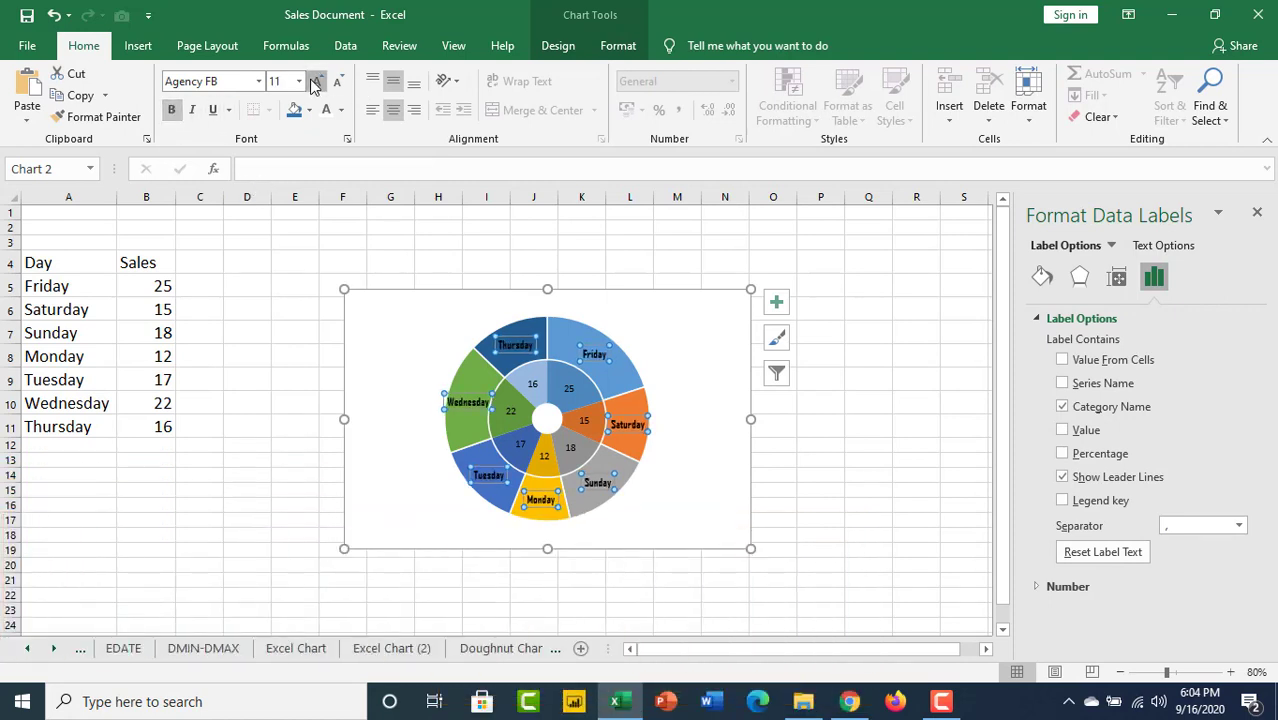
left_click(316, 81)
left_click(316, 81)
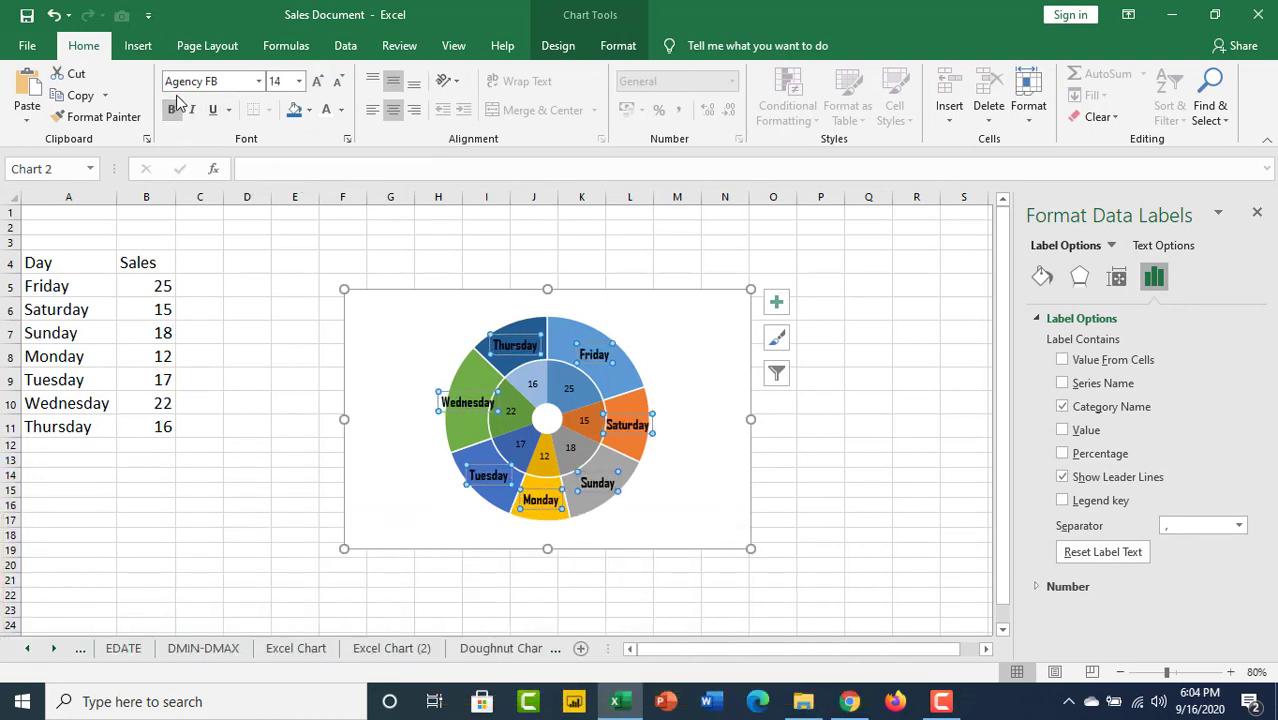
left_click(327, 111)
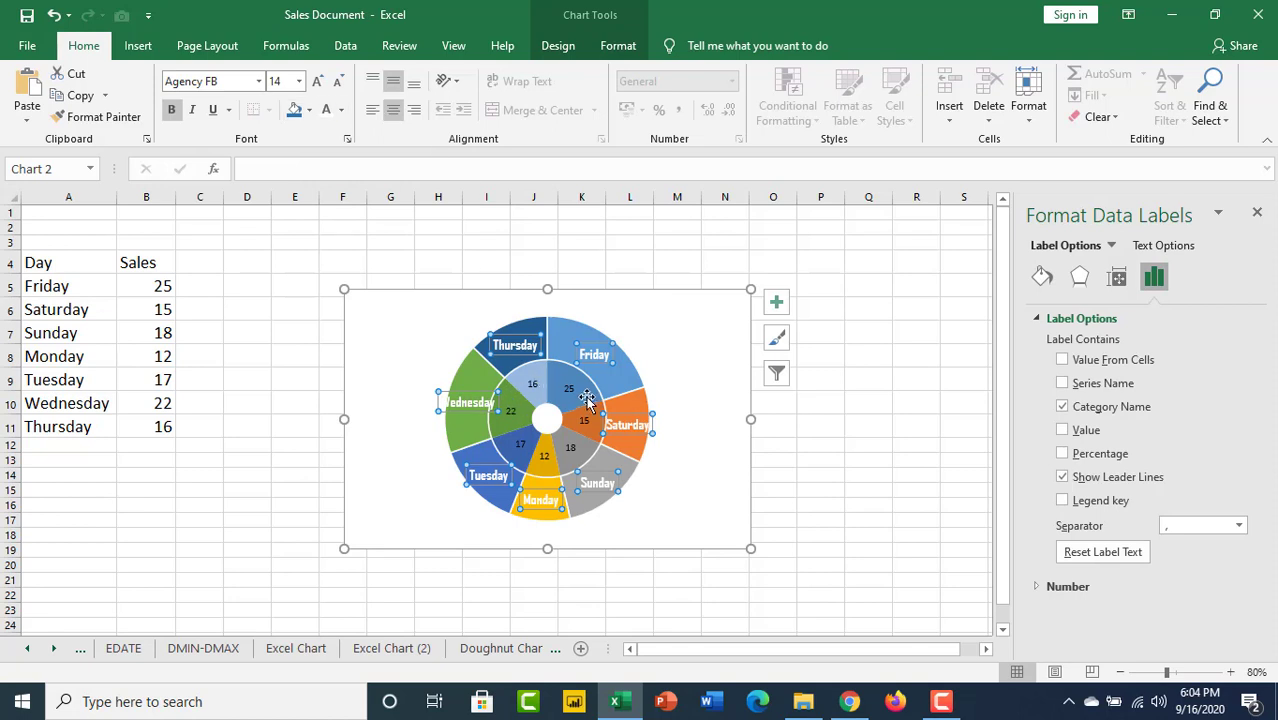
Step: Format all sales value labels of the inner ring in bold white Agency FB
left_click(537, 390)
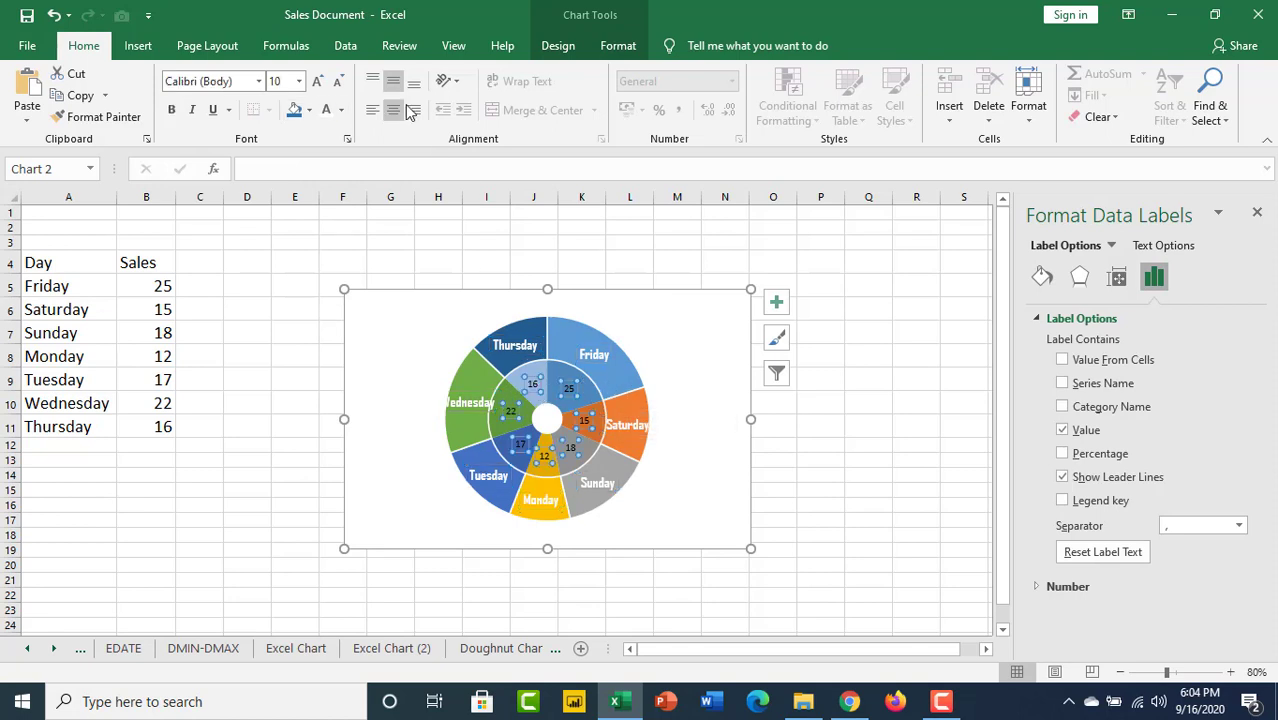
left_click(259, 82)
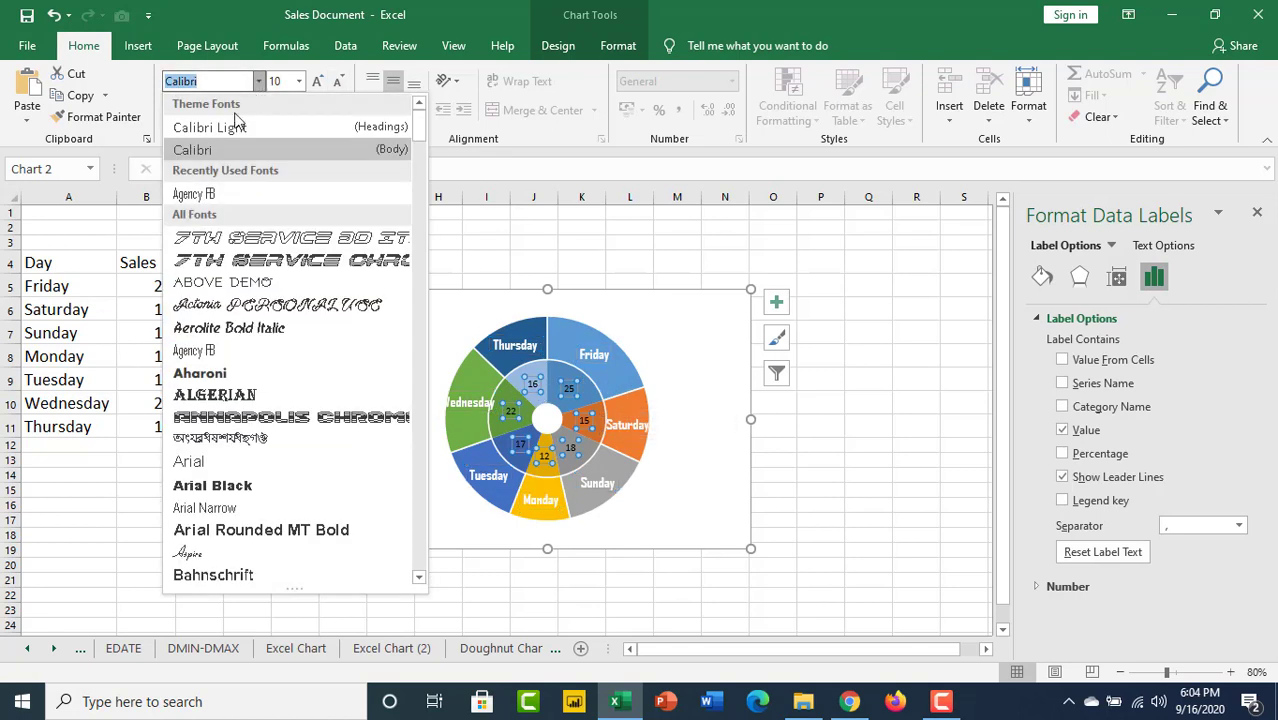
left_click(225, 192)
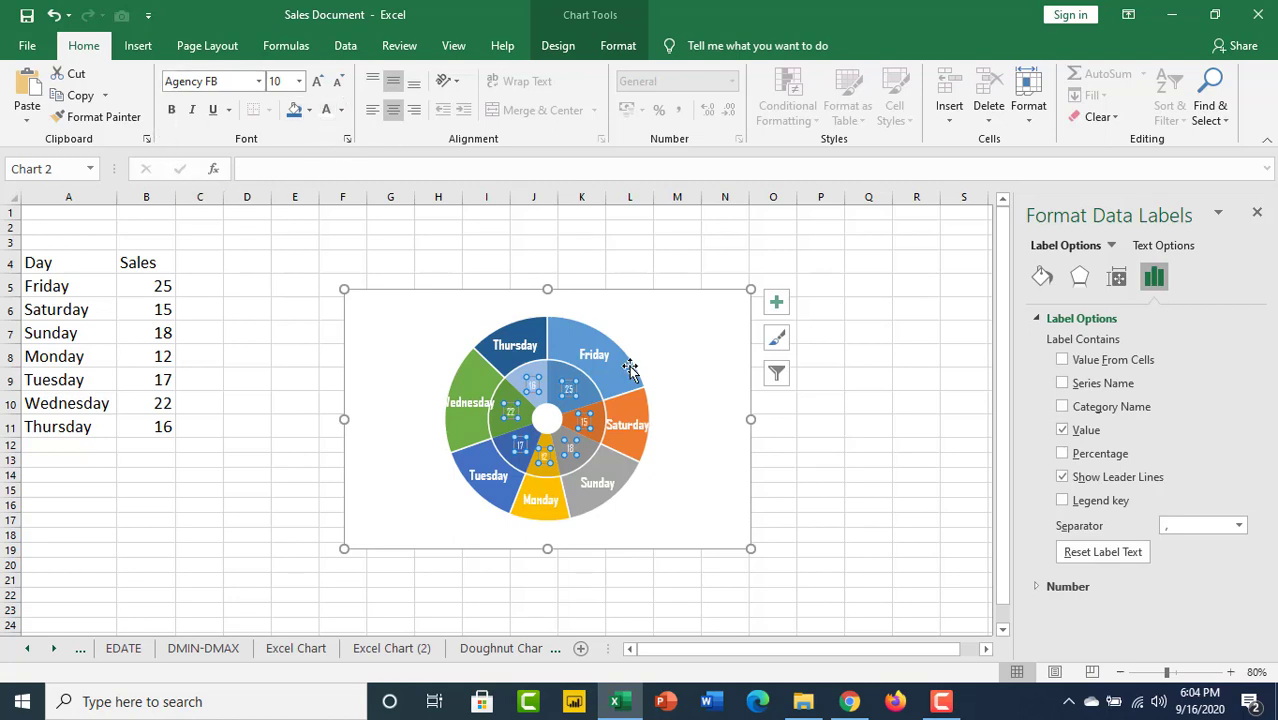
left_click(174, 112)
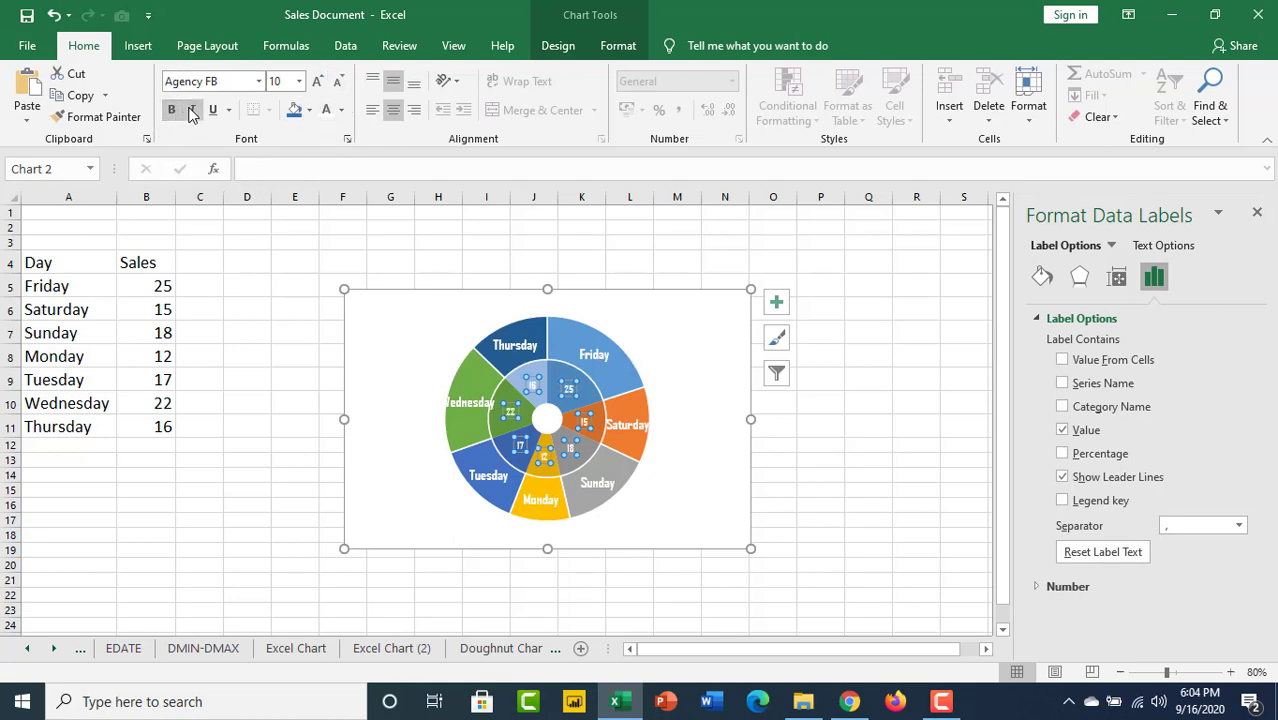
Step: Increase the font size of the inner ring's sales value labels to 24
left_click(318, 82)
left_click(318, 82)
left_click(318, 82)
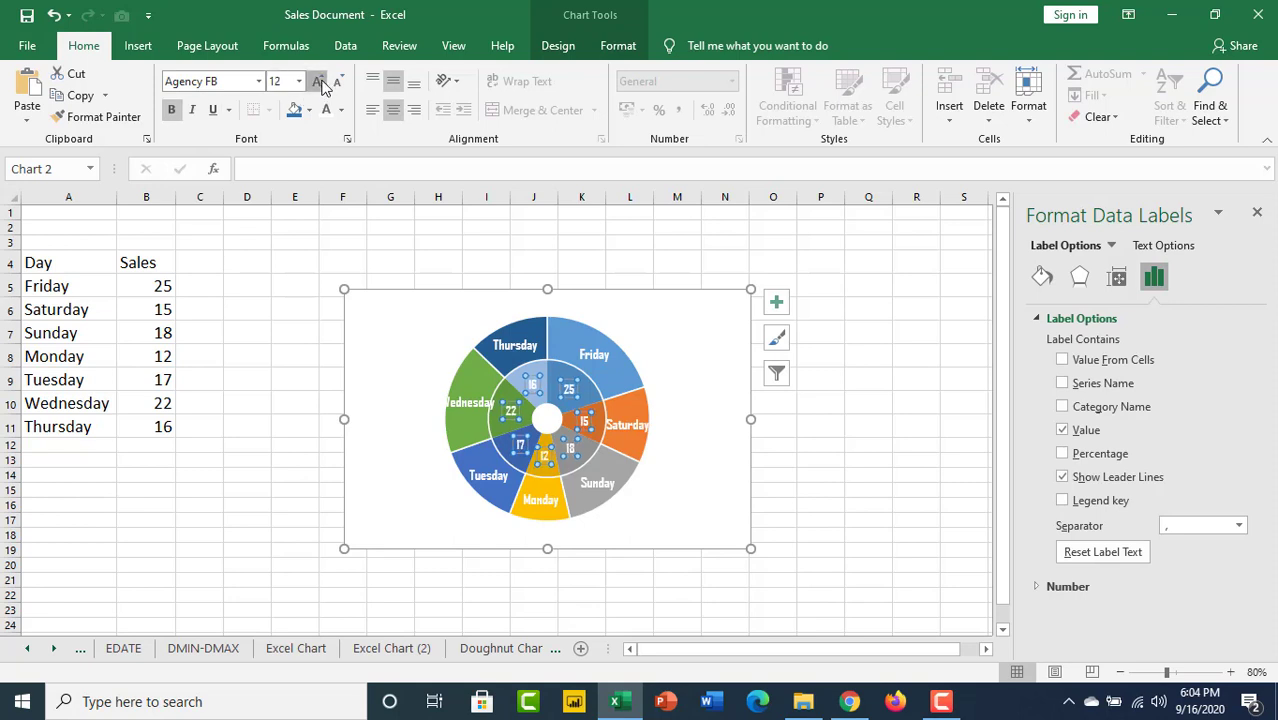
left_click(318, 82)
left_click(318, 82)
left_click(317, 82)
left_click(317, 82)
left_click(316, 83)
left_click(316, 83)
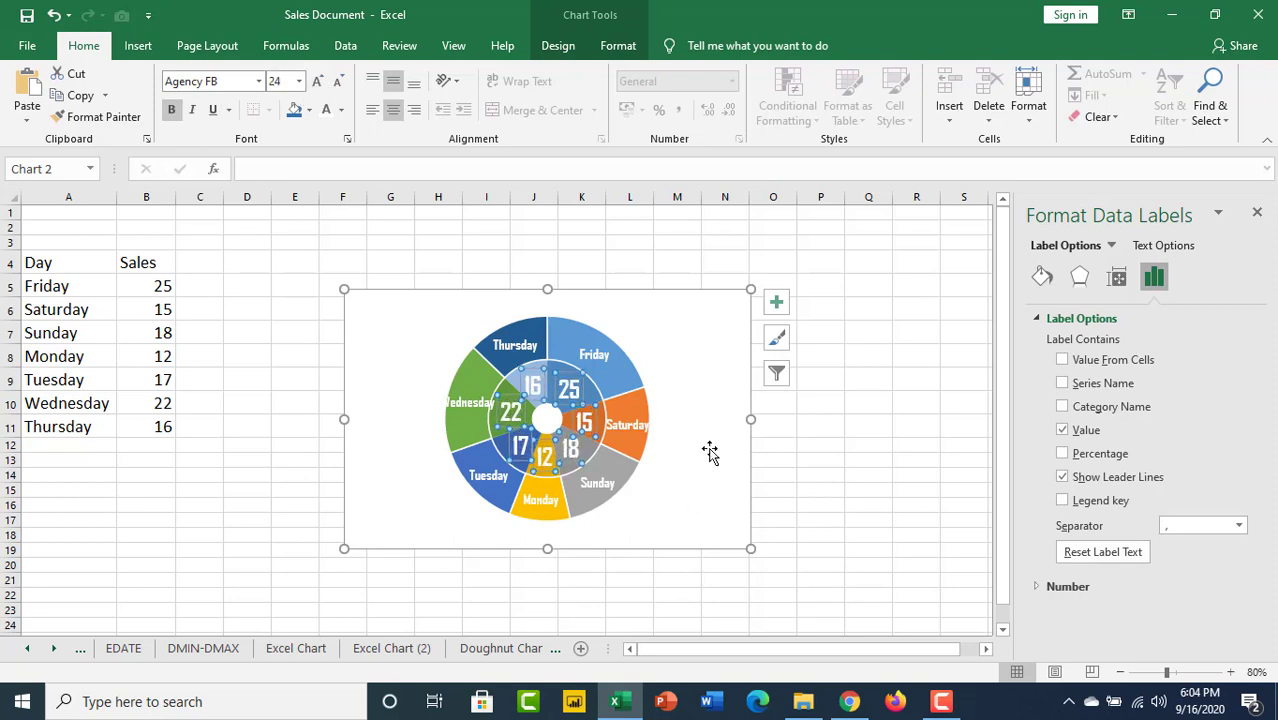
Step: Enlarge the doughnut chart so it spans about rows 3 to 22 and columns F to Q
left_click_drag(748, 550, 820, 594)
left_click_drag(582, 290, 582, 237)
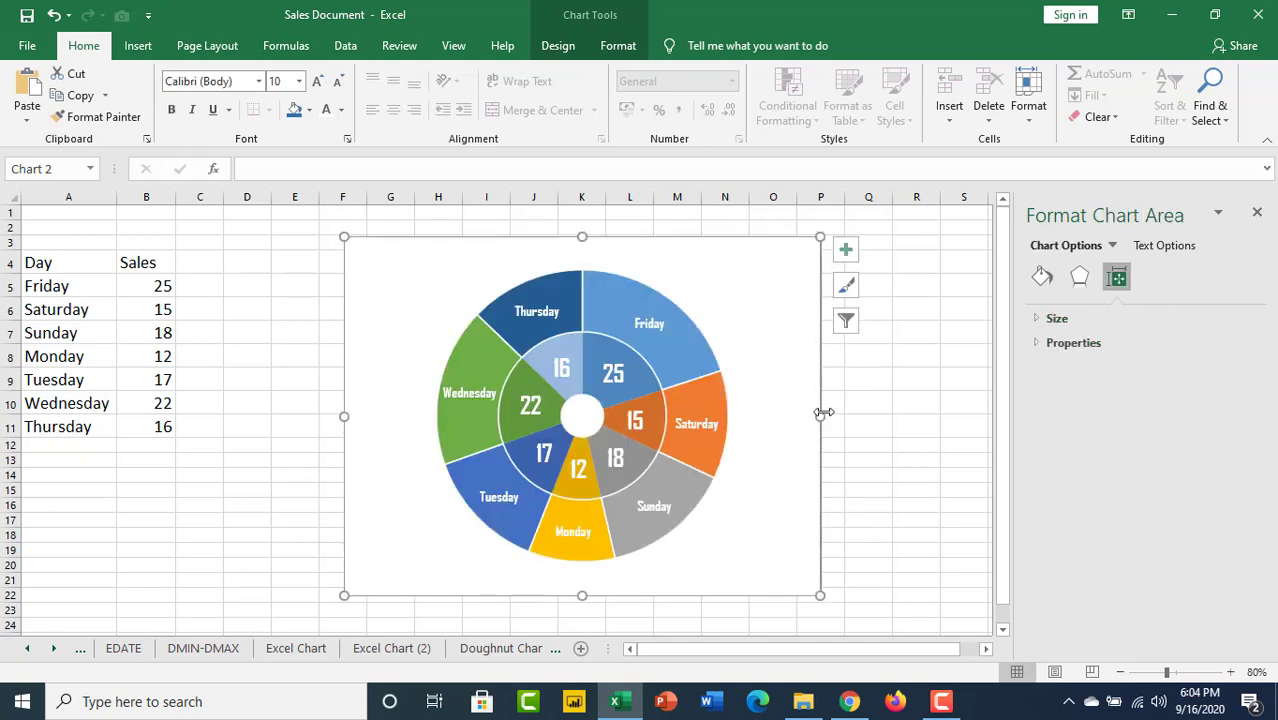
left_click_drag(822, 412, 878, 410)
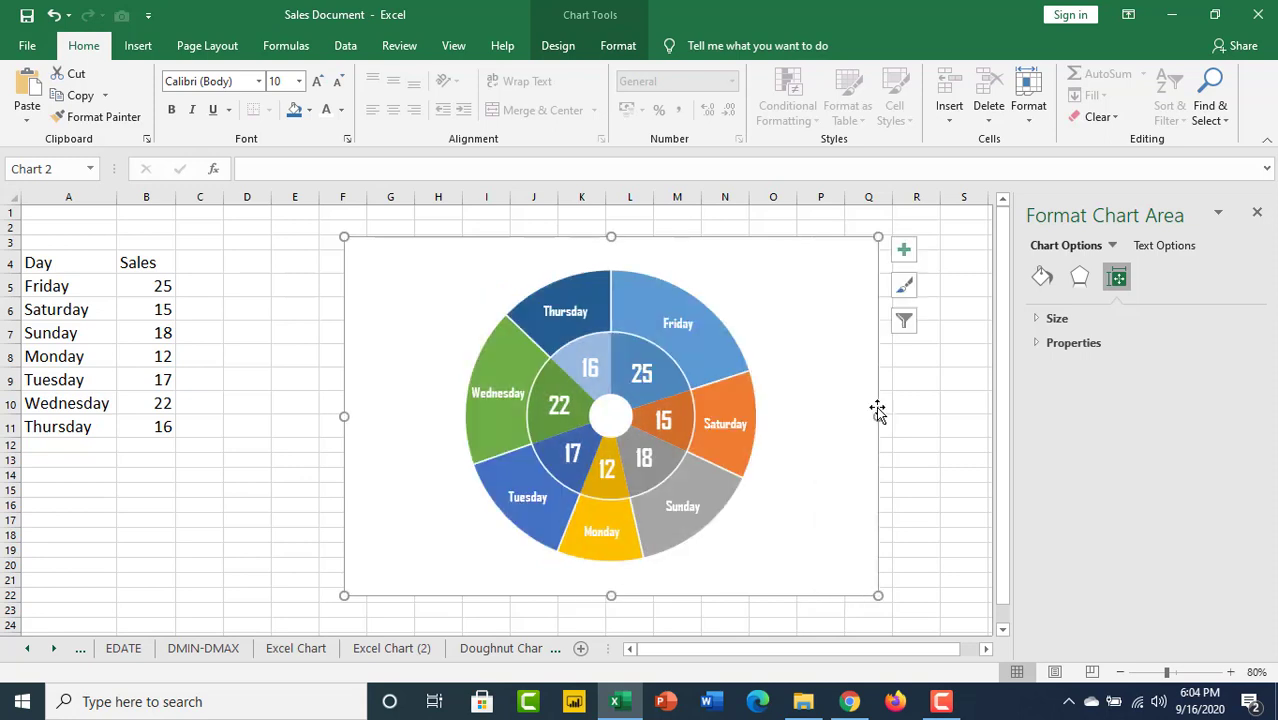
Step: Set the font size of the outer ring's day labels to 16 and deselect the chart
left_click(576, 312)
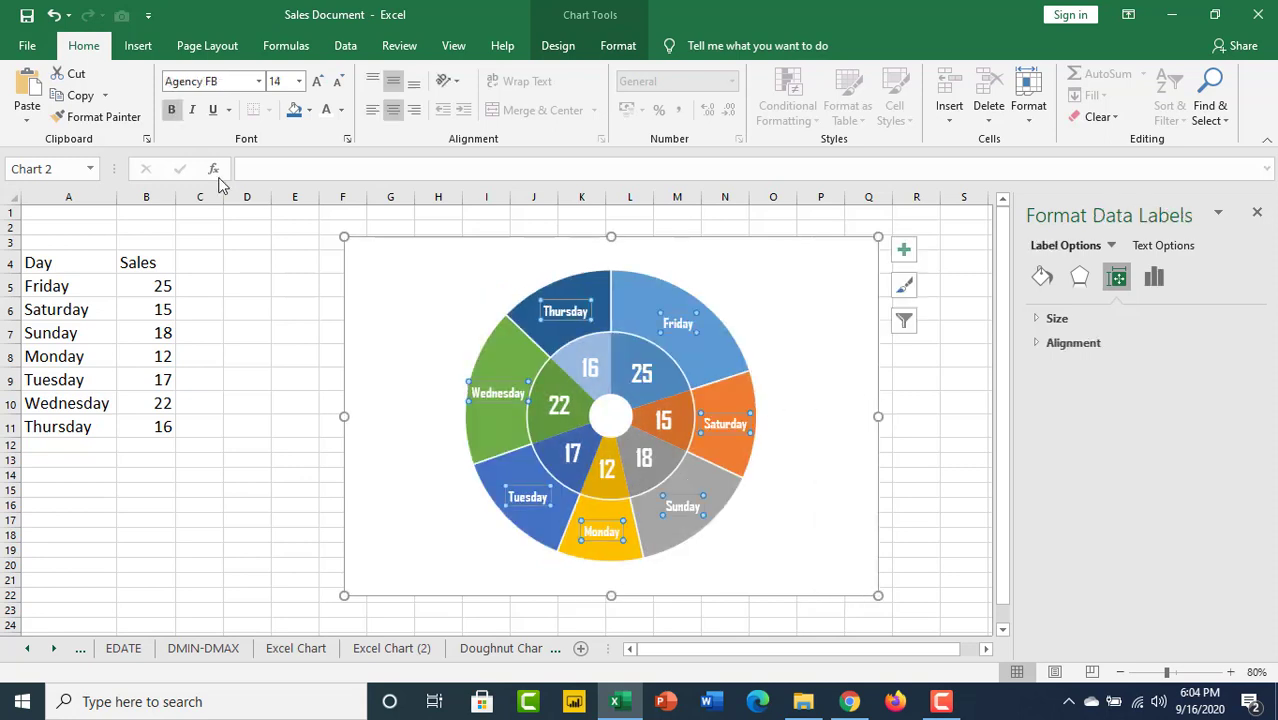
left_click(317, 84)
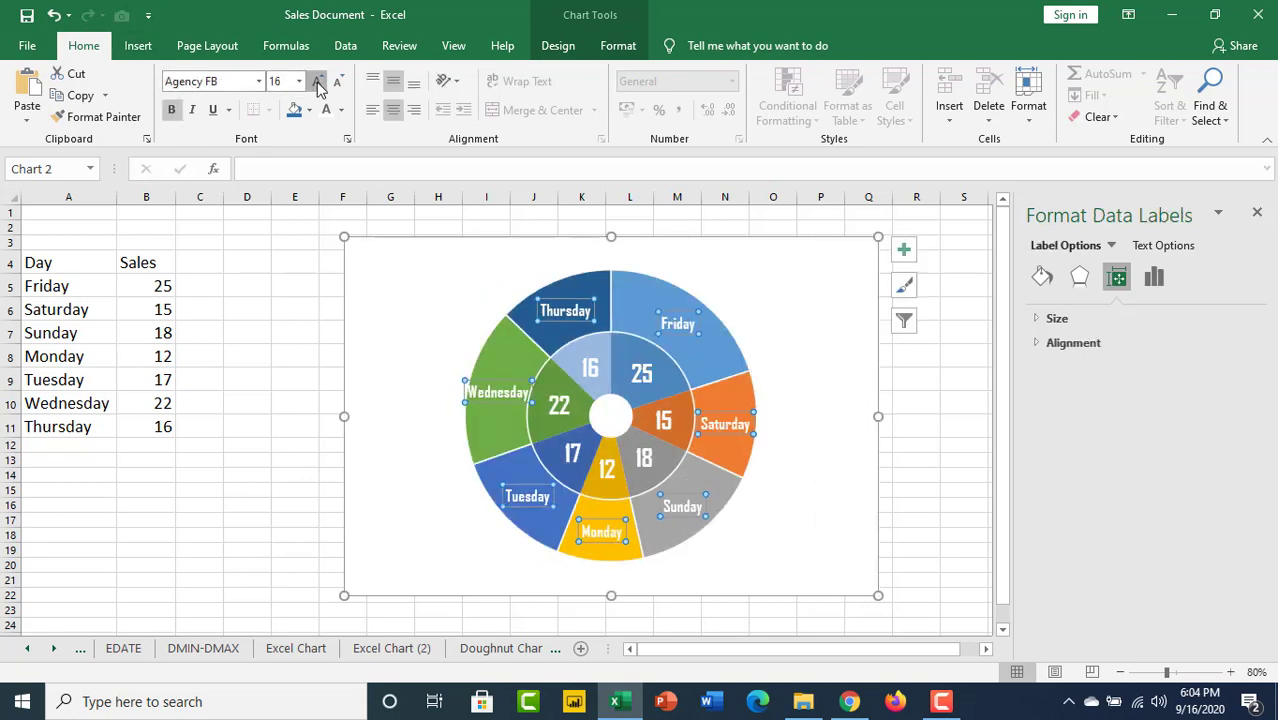
left_click(317, 84)
left_click(317, 84)
left_click(318, 85)
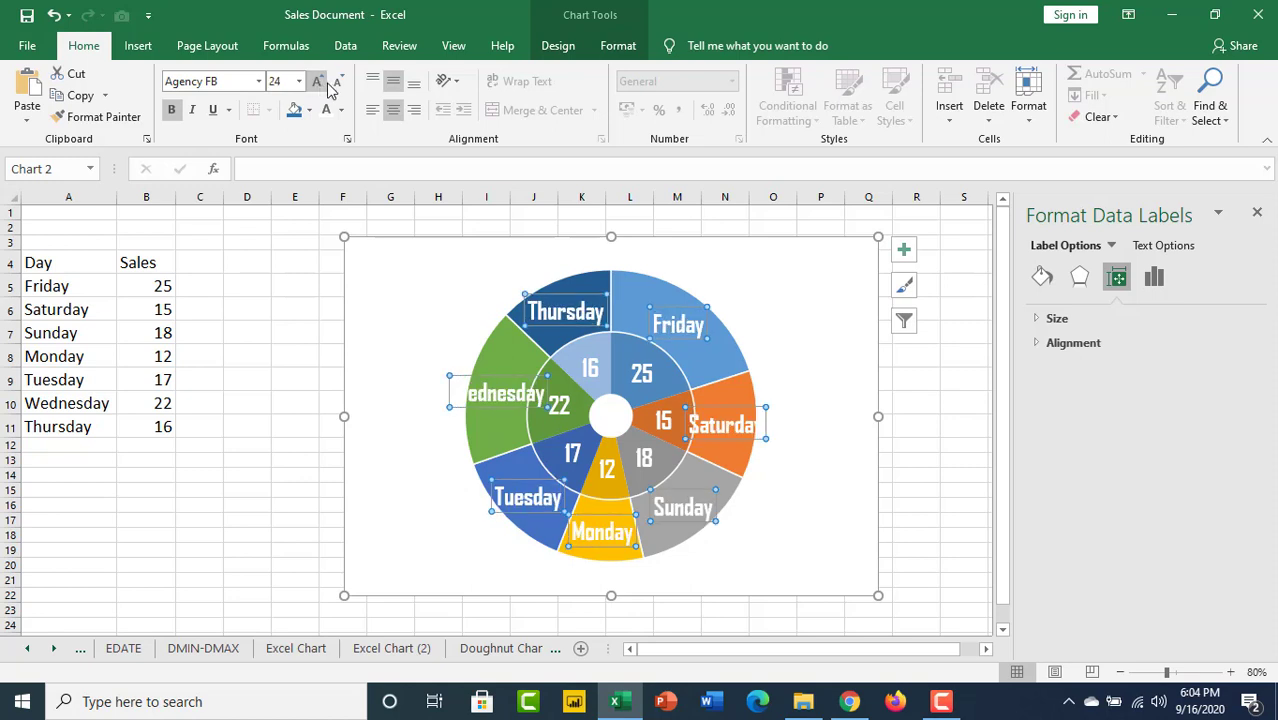
left_click(340, 86)
left_click(340, 86)
left_click(340, 87)
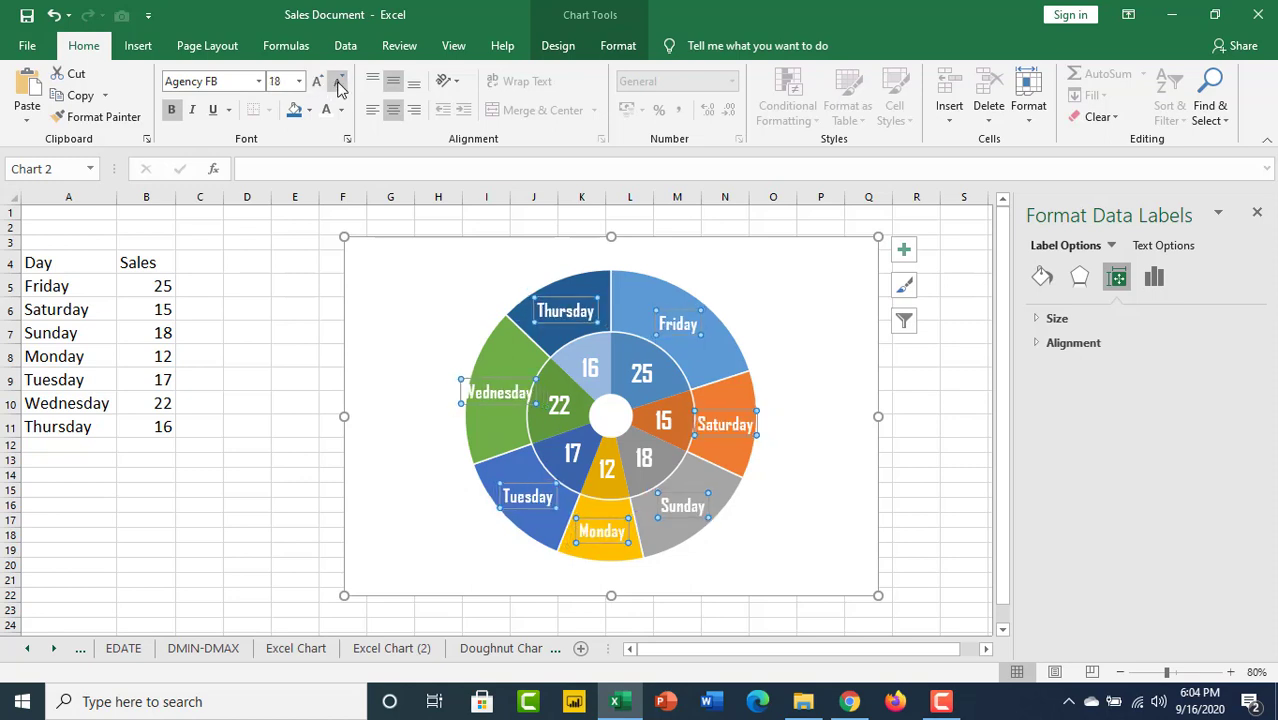
left_click(339, 87)
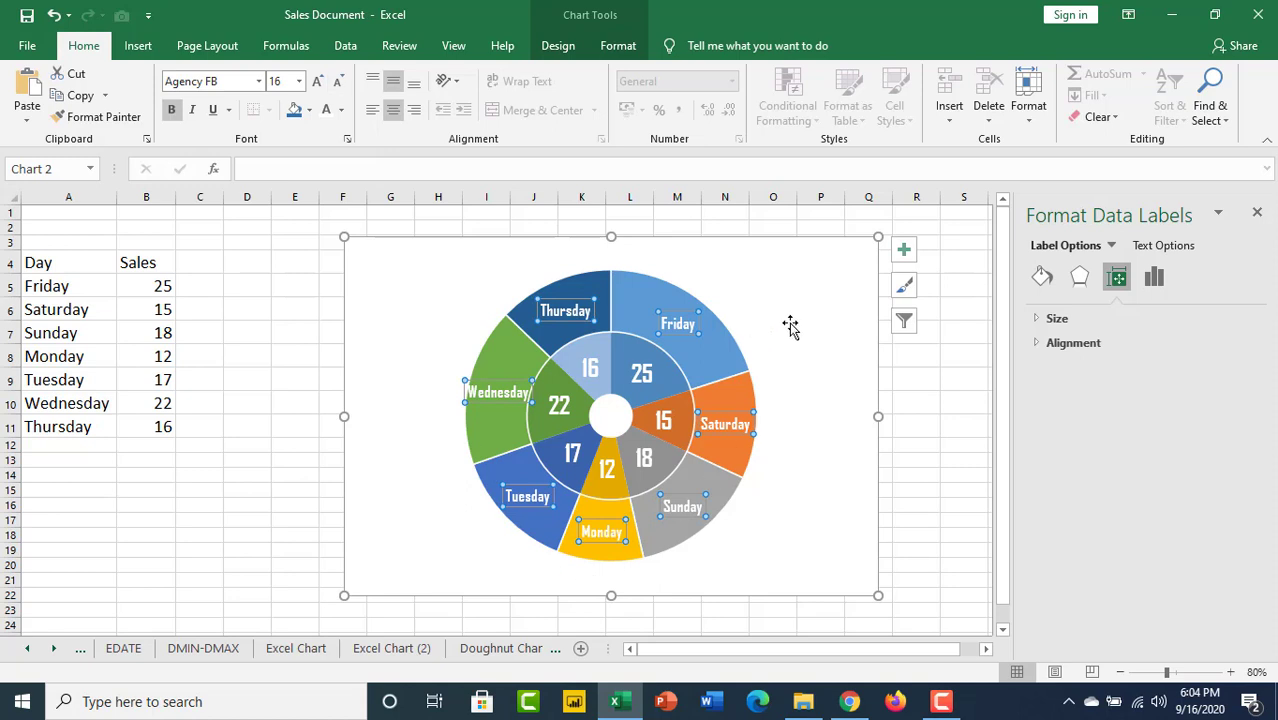
left_click(970, 332)
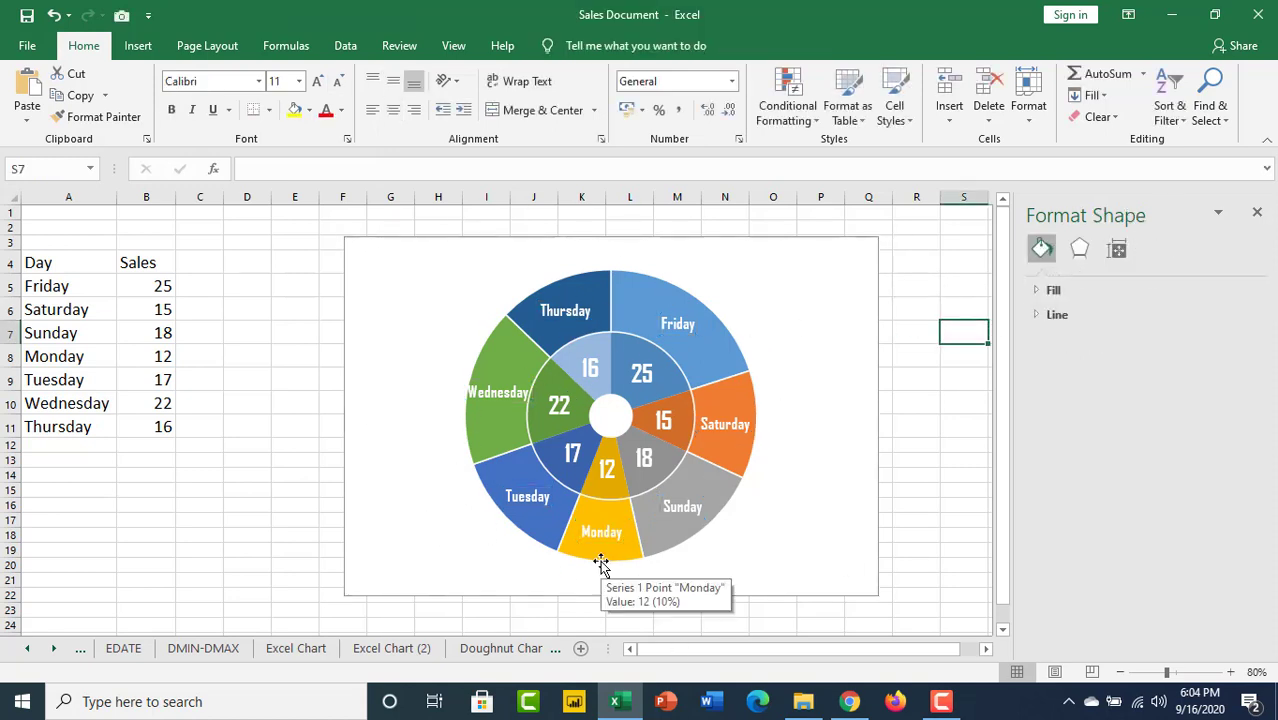
Step: Close the formatting pane and widen the doughnut chart so it extends to about column S
left_click(1257, 212)
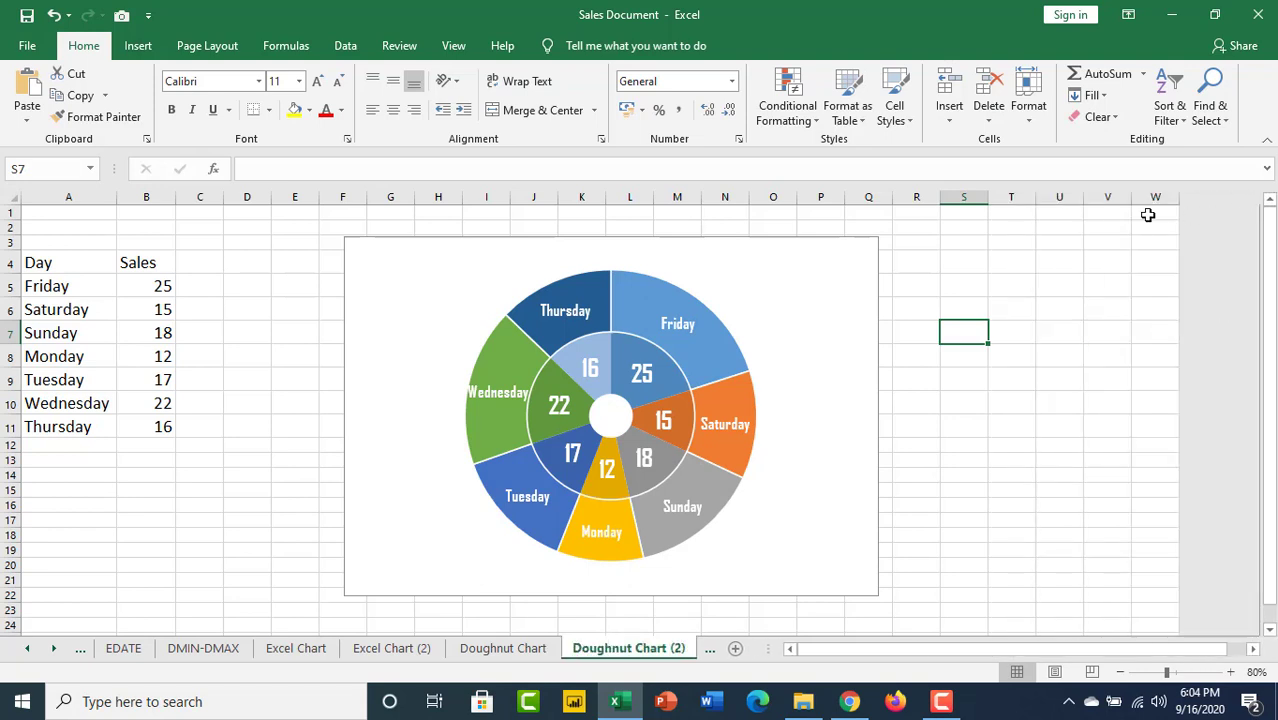
left_click(780, 439)
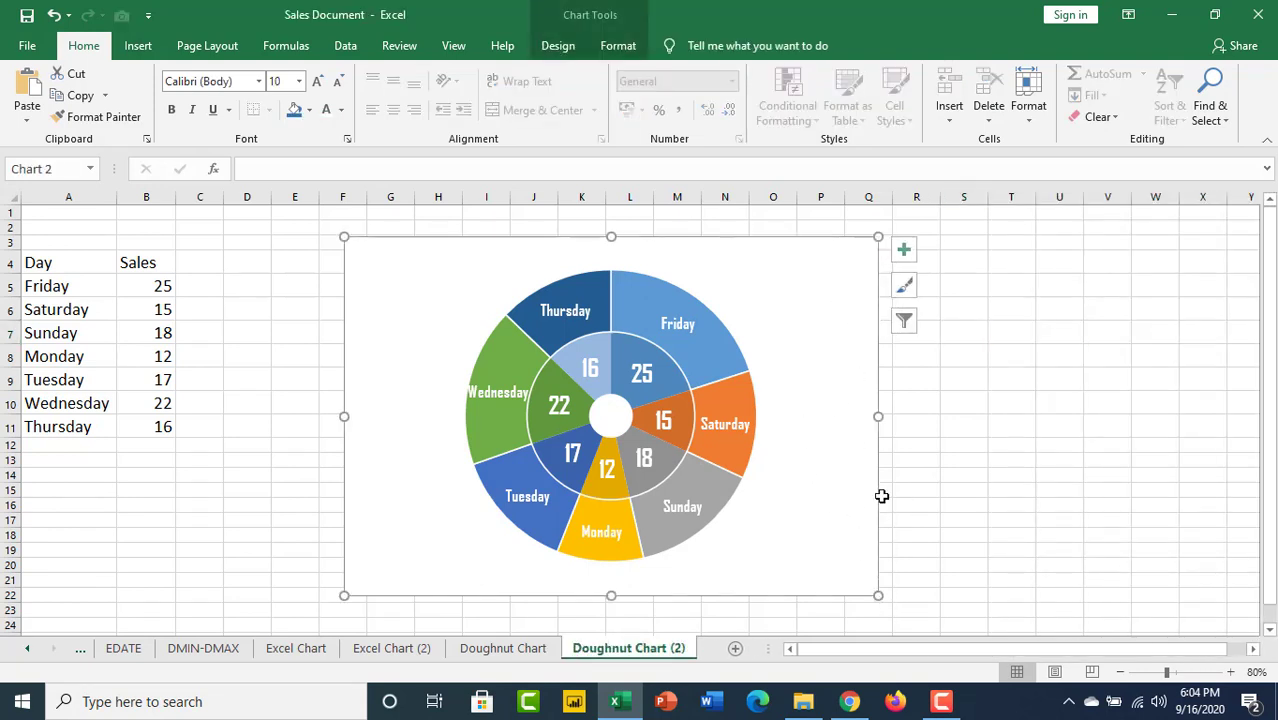
left_click_drag(876, 416, 966, 418)
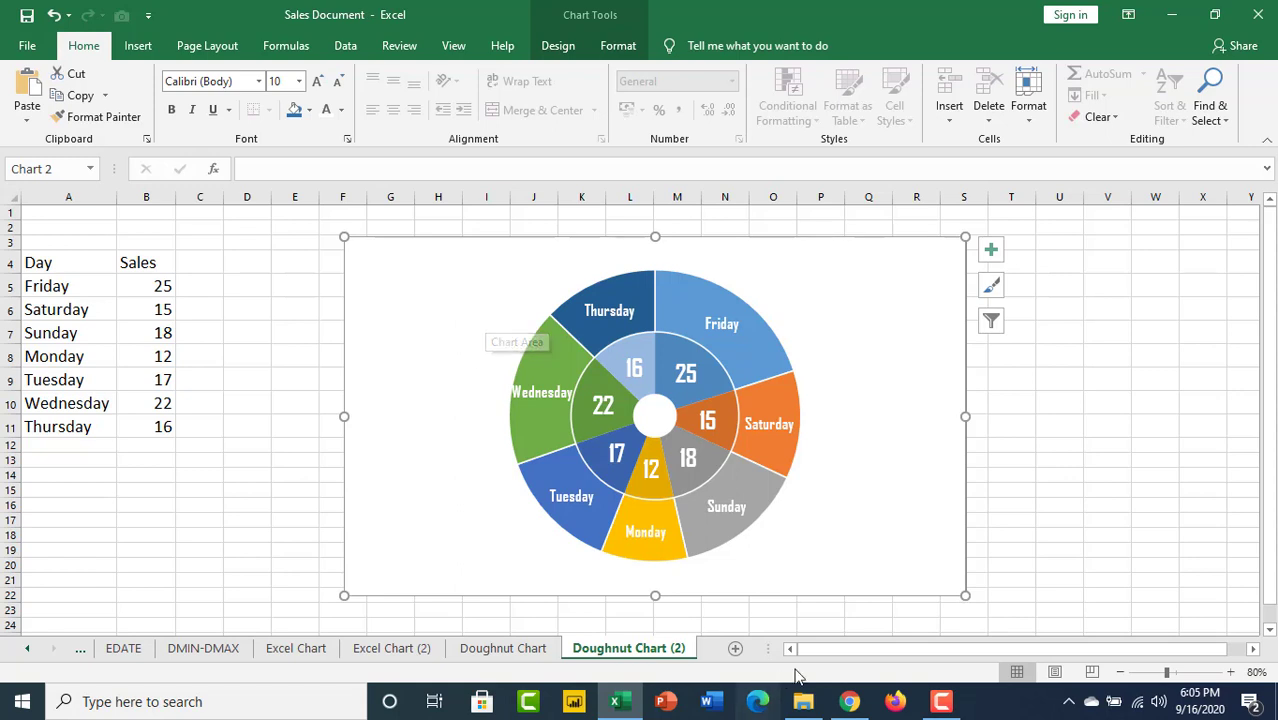
left_click(941, 701)
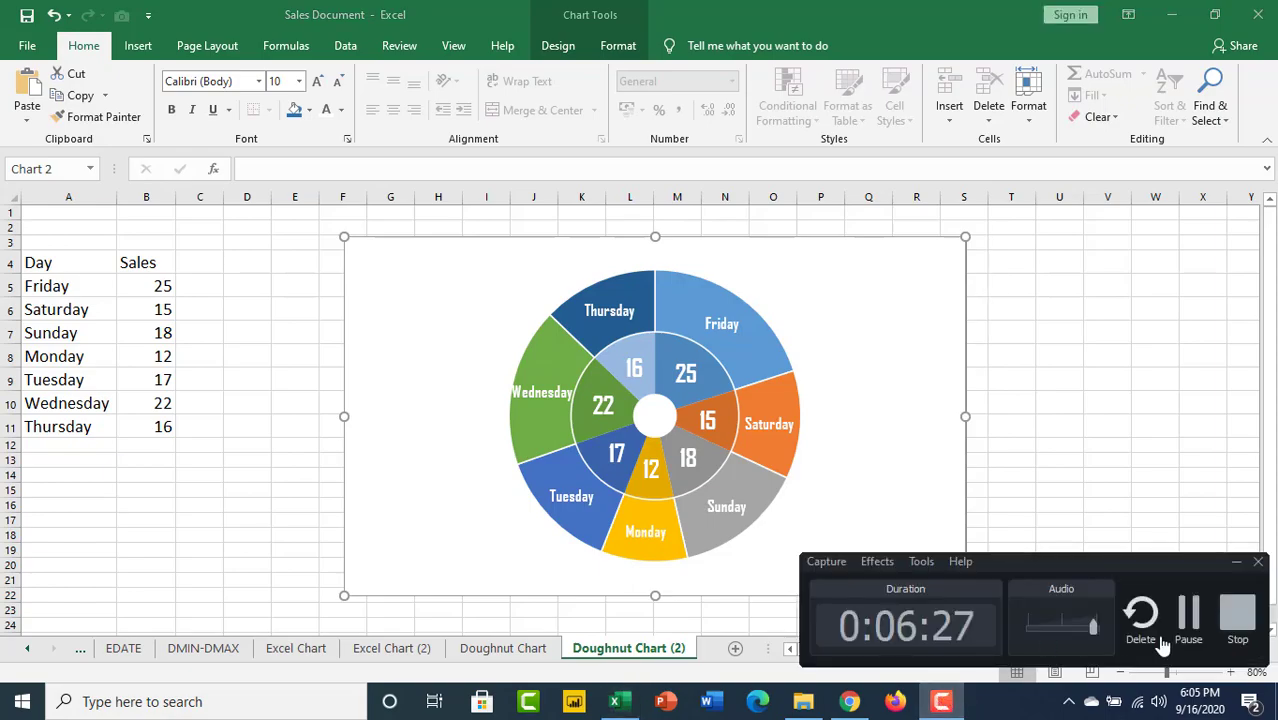
left_click(1236, 610)
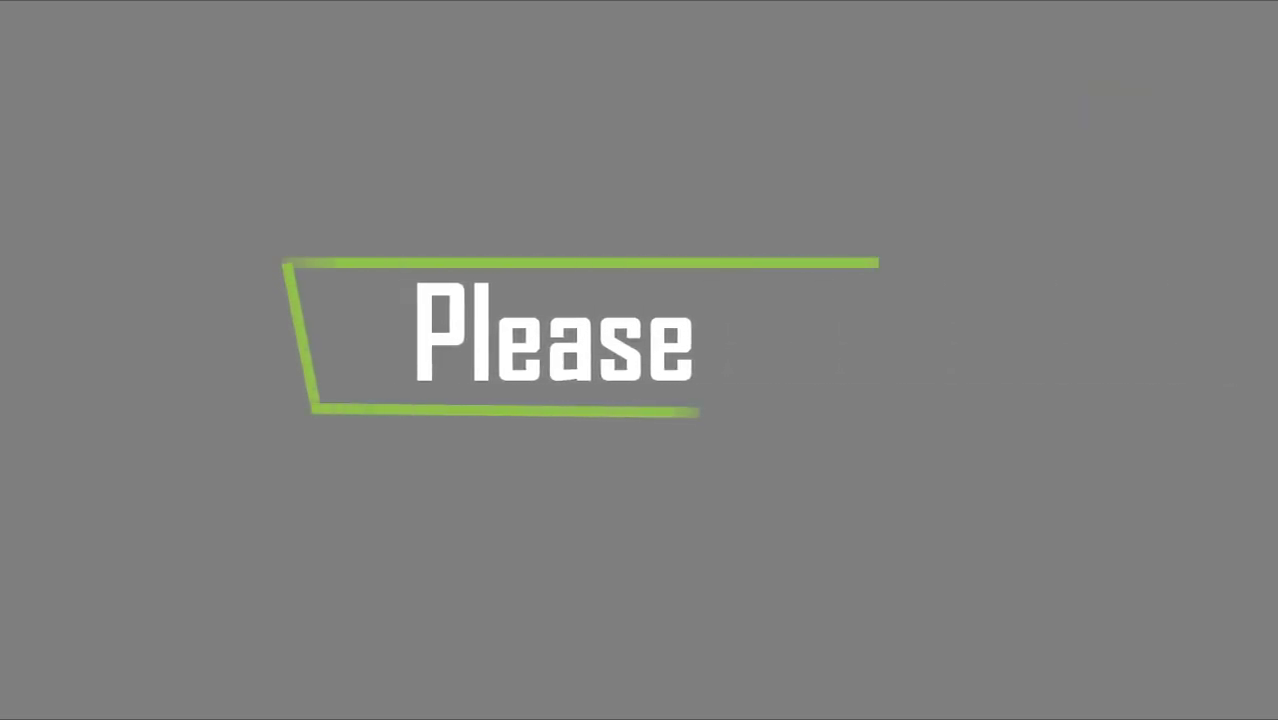